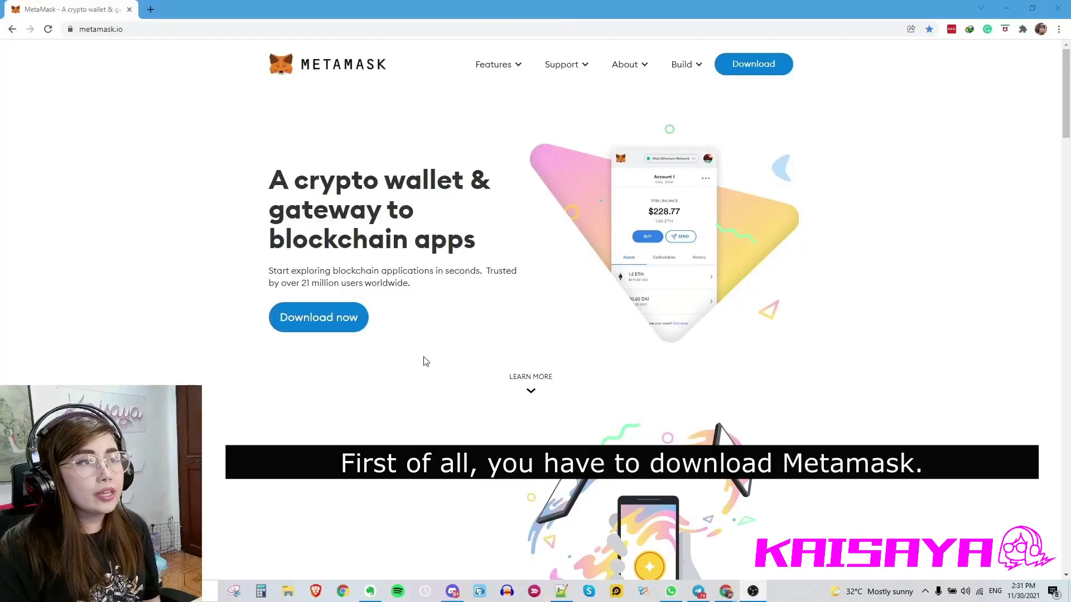
- Reload metamask.io and follow Download now to MetaMask's Chrome Web Store page
left_click(160, 29)
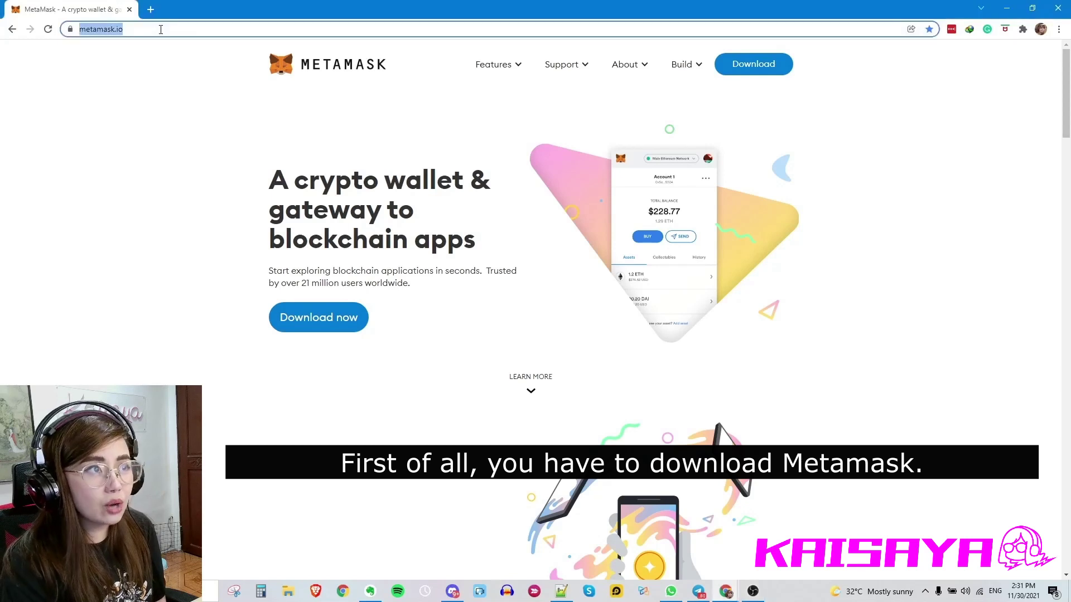
key("Return")
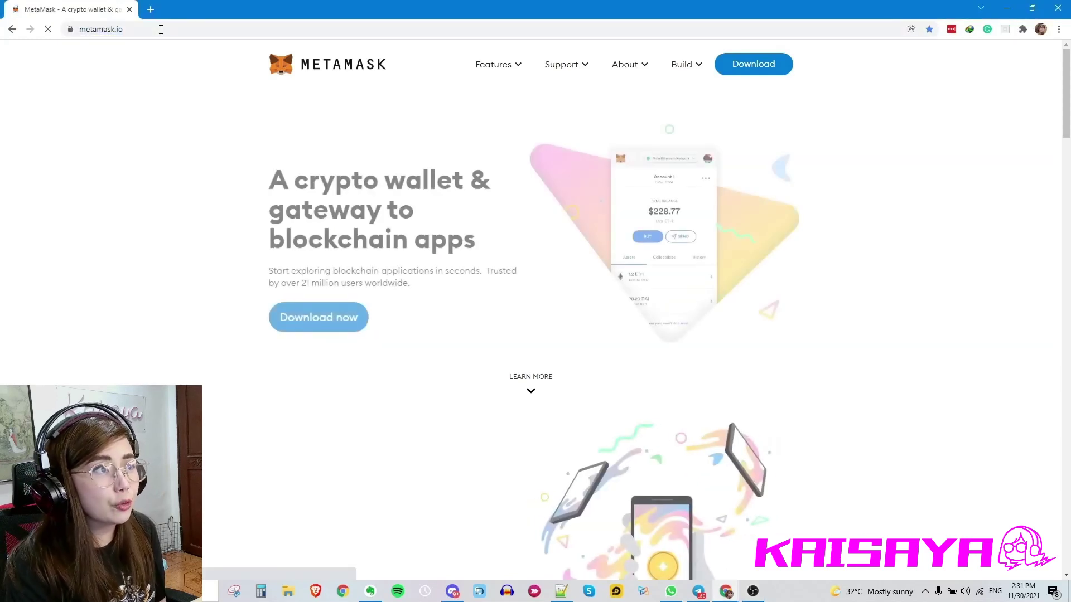
left_click(321, 330)
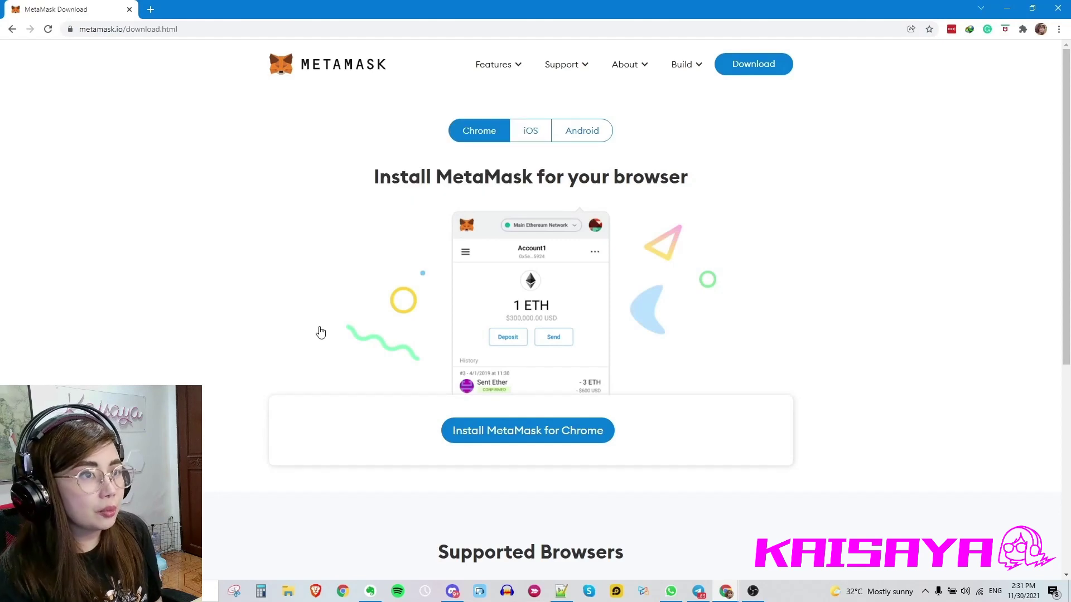
left_click(530, 432)
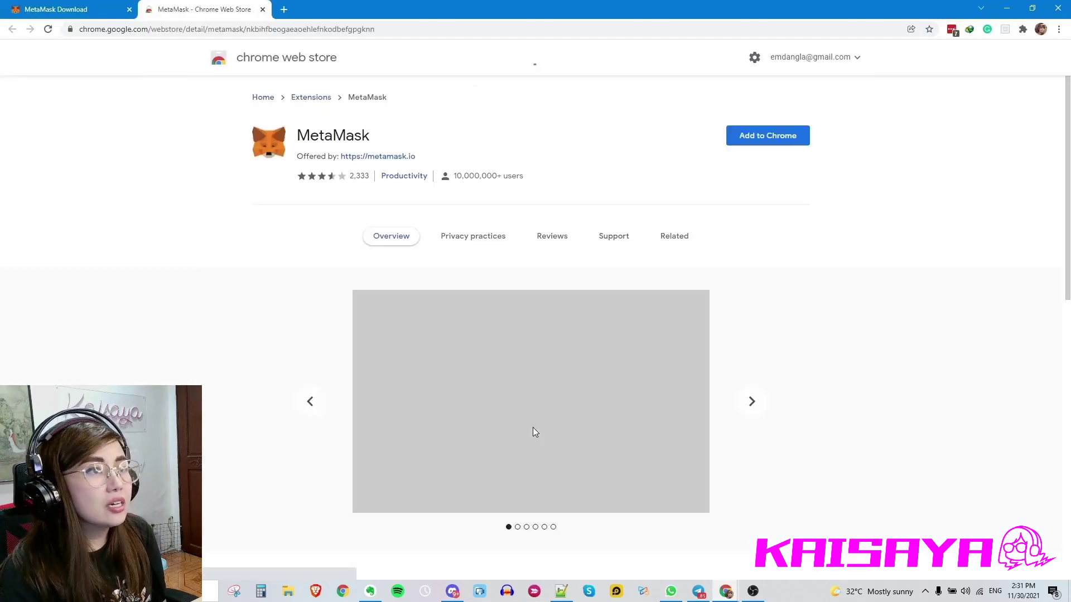
- Add MetaMask to Chrome and confirm Add extension in the popup
left_click(752, 136)
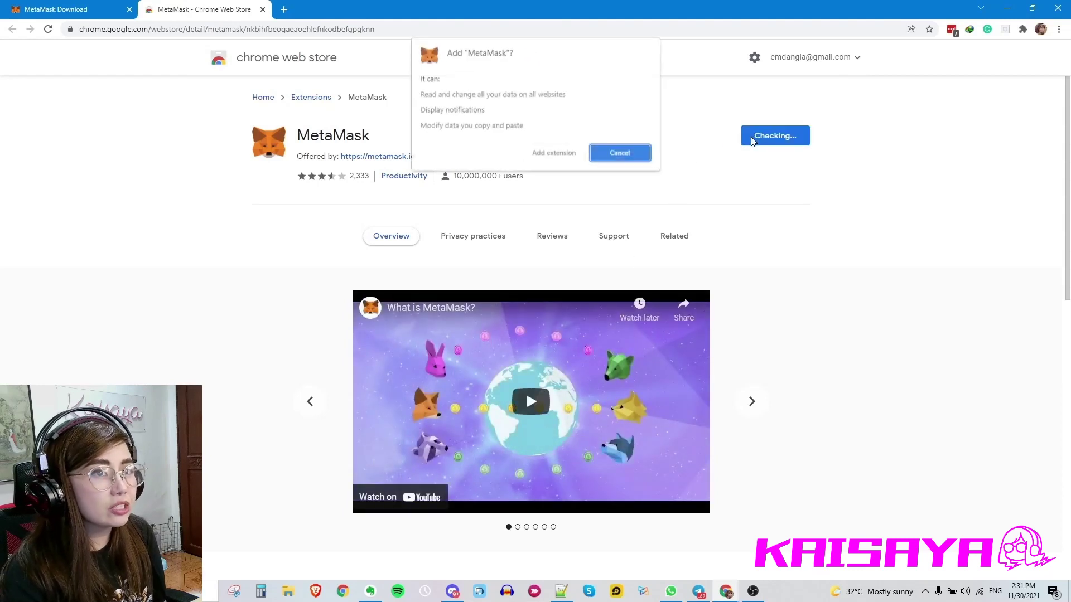
left_click(552, 154)
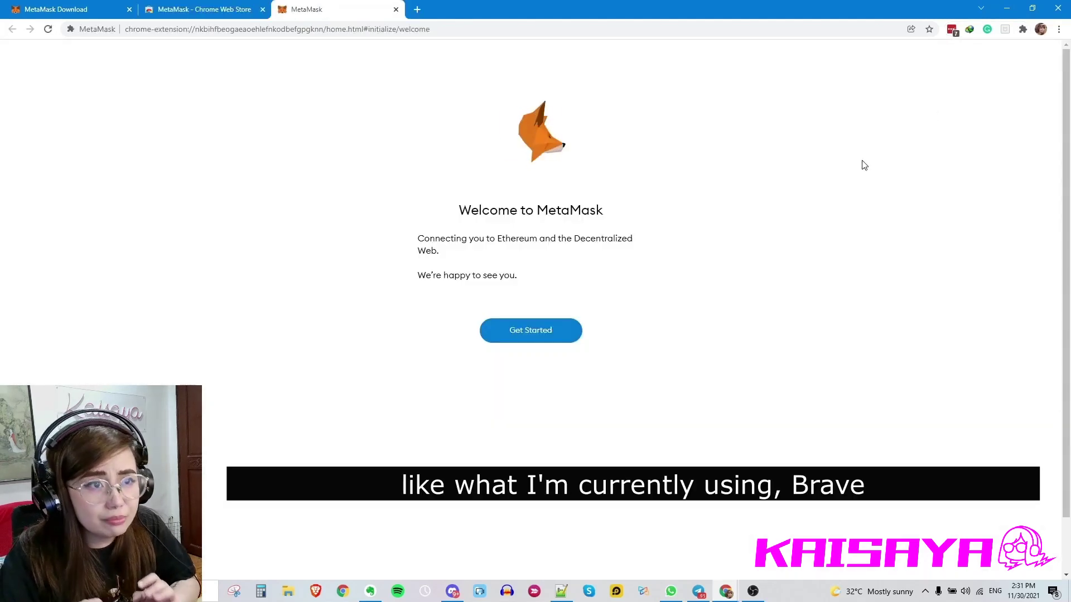
- Choose Get Started, then Create a Wallet, and agree to share anonymous usage data
left_click(524, 341)
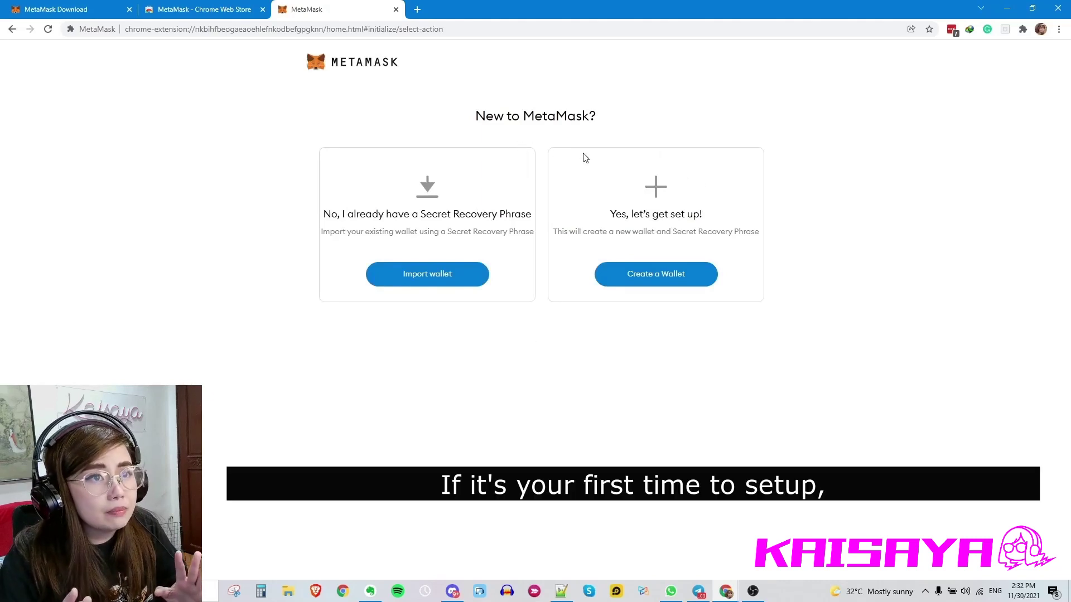
left_click(659, 280)
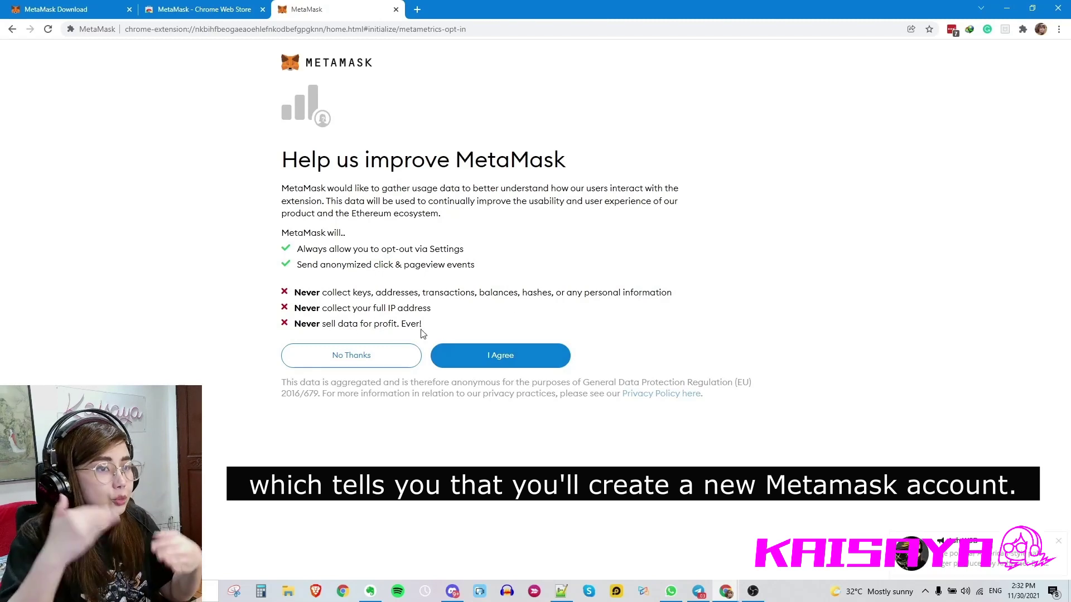
left_click(510, 364)
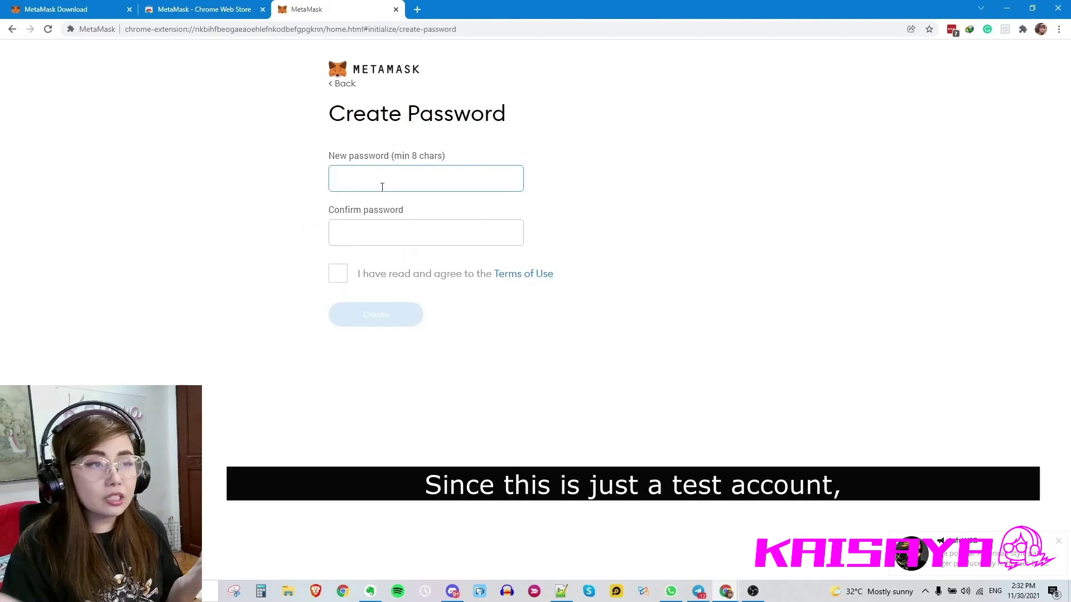
- Enter and confirm the wallet password, tick the Terms of Use checkbox, and create the wallet
type("•••••••••")
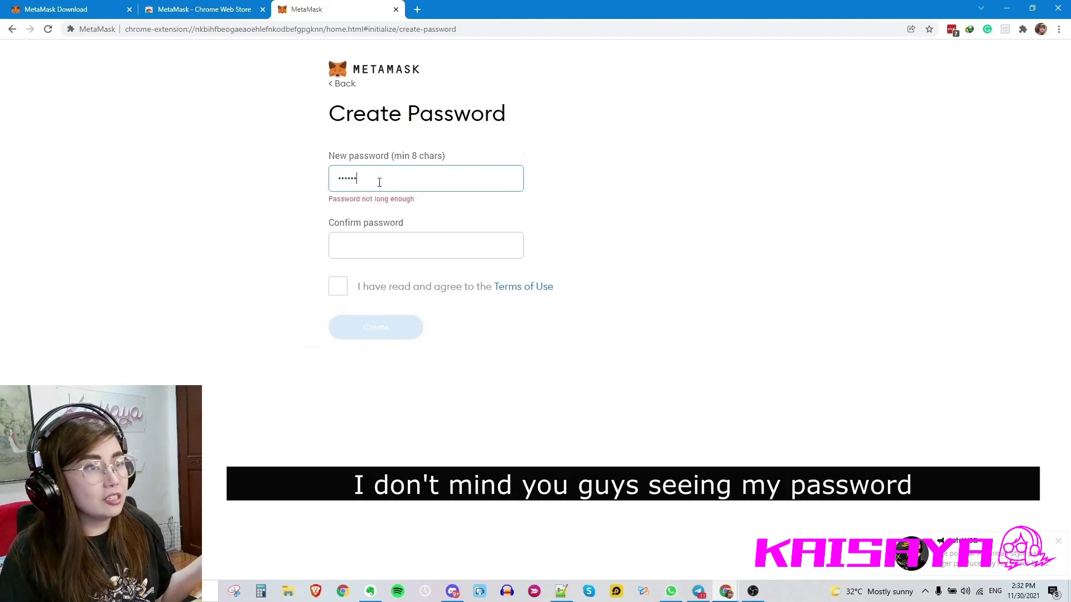
key("Tab")
type("••••••••••")
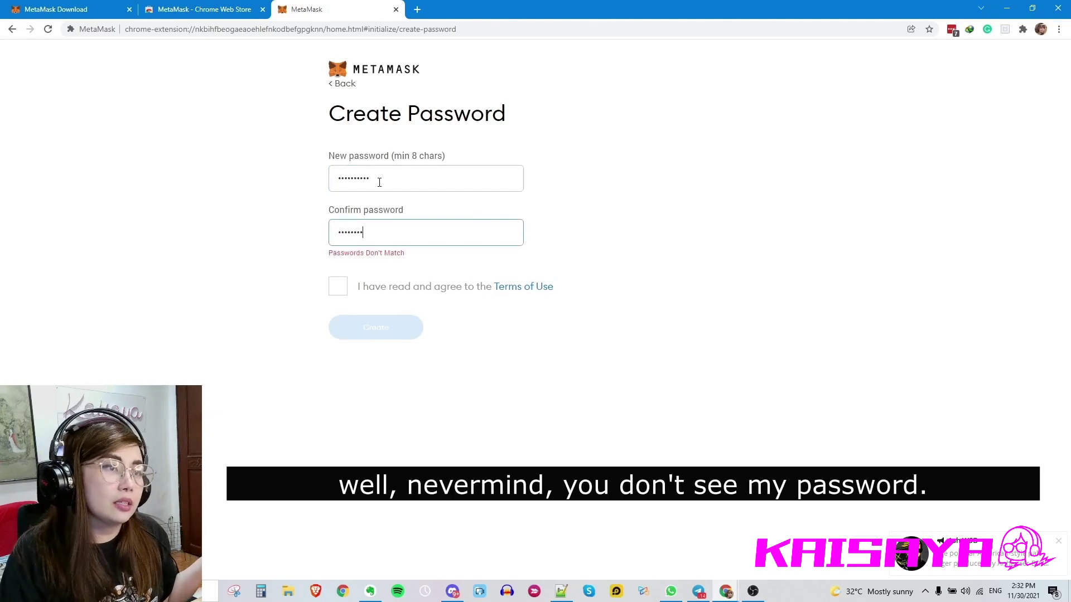
left_click(337, 273)
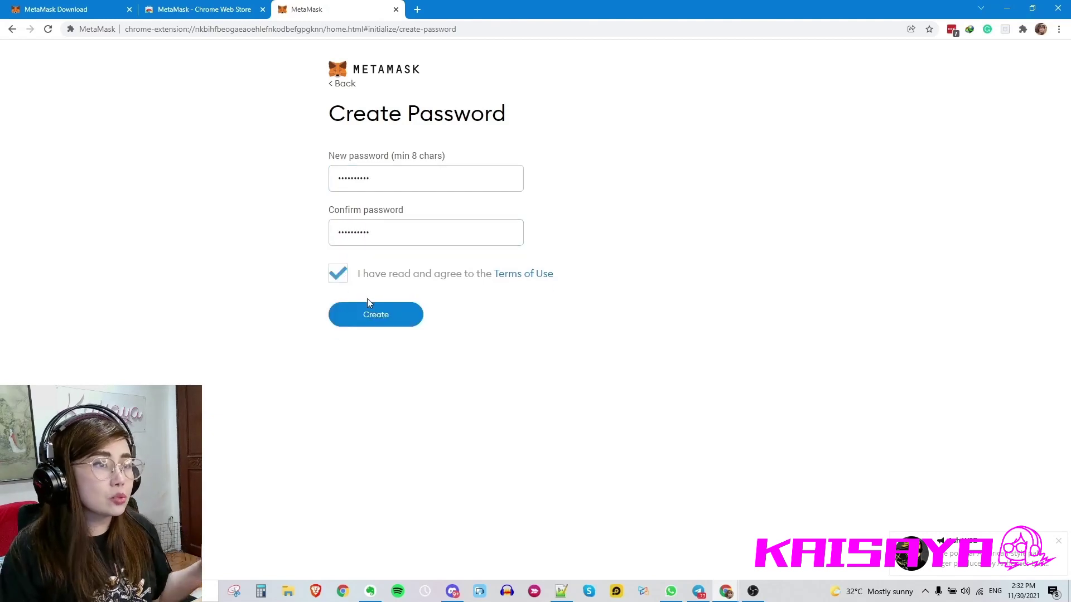
left_click(373, 323)
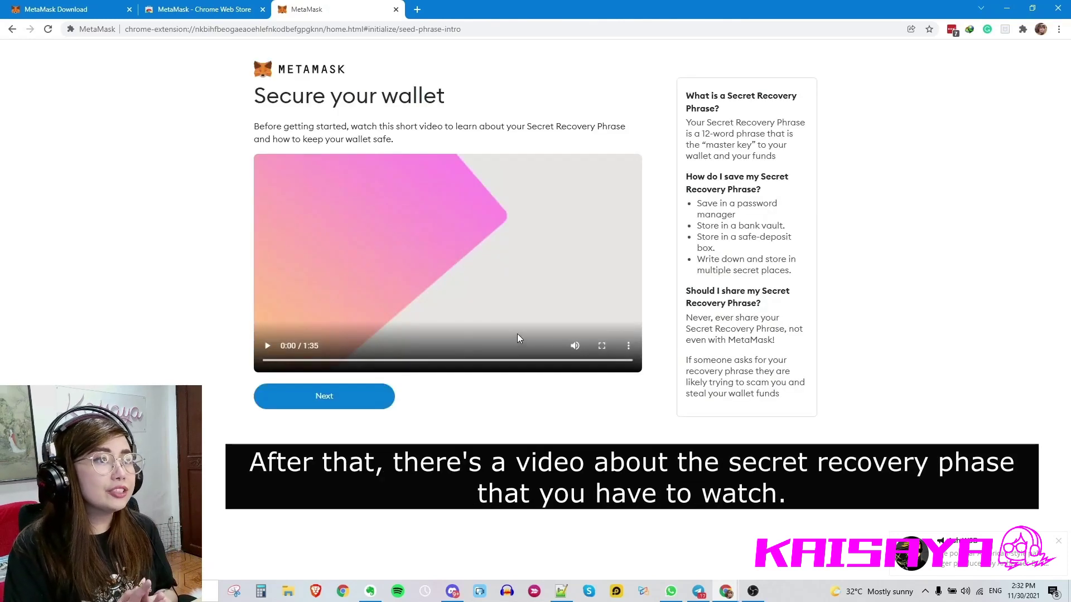
- Reveal the secret recovery words and launch Notepad from Windows search
left_click(330, 407)
left_click(440, 293)
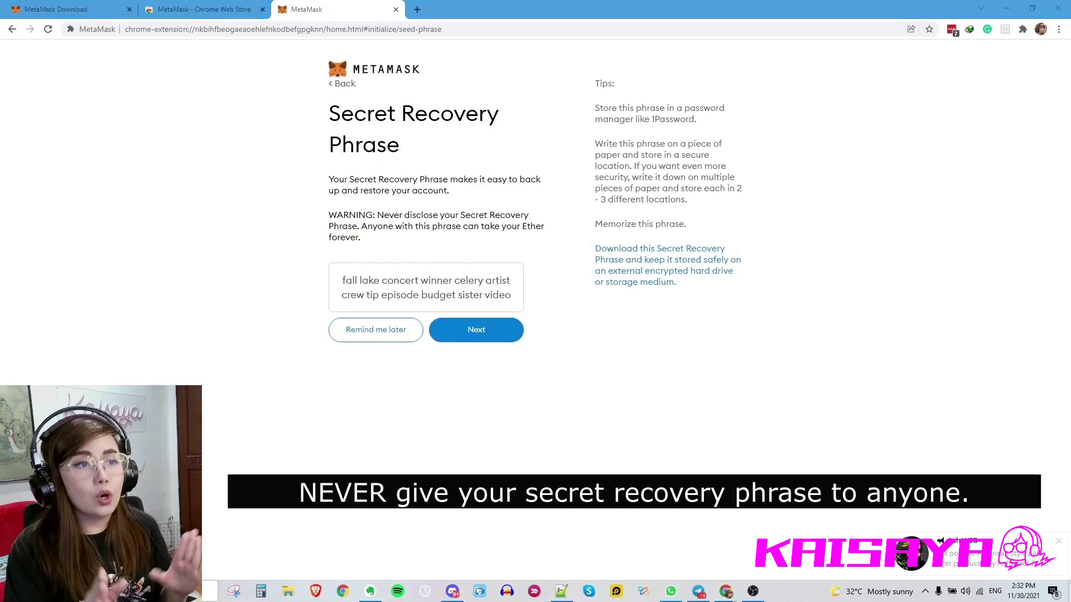
key("super")
type("notepad")
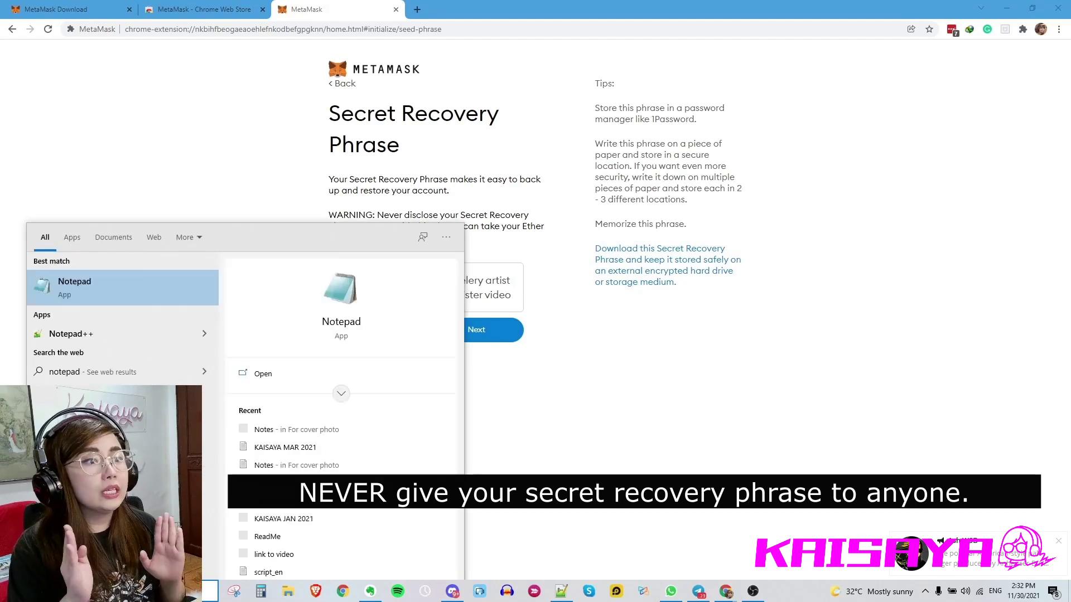
key("Return")
- Paste the recovery phrase into Notepad, minimize it, and continue to phrase confirmation
left_click_drag(171, 271, 637, 273)
left_click_drag(523, 302, 339, 283)
key("ctrl+c")
left_click(481, 306)
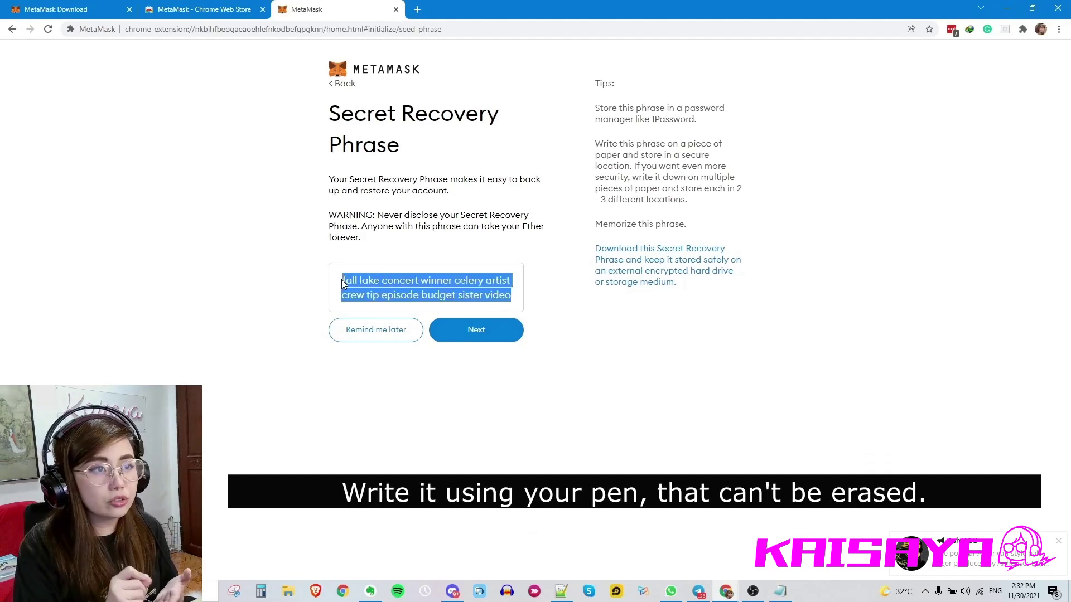
left_click(784, 592)
key("ctrl+v")
scroll(770, 378, "down", 6)
left_click_drag(697, 288, 665, 297)
left_click(885, 289)
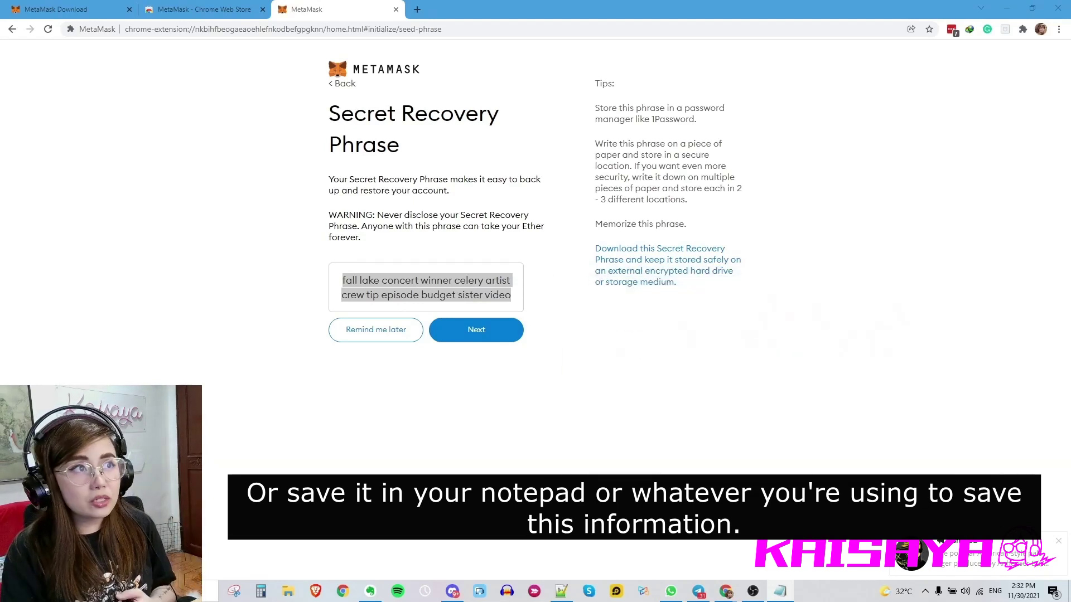
left_click(472, 332)
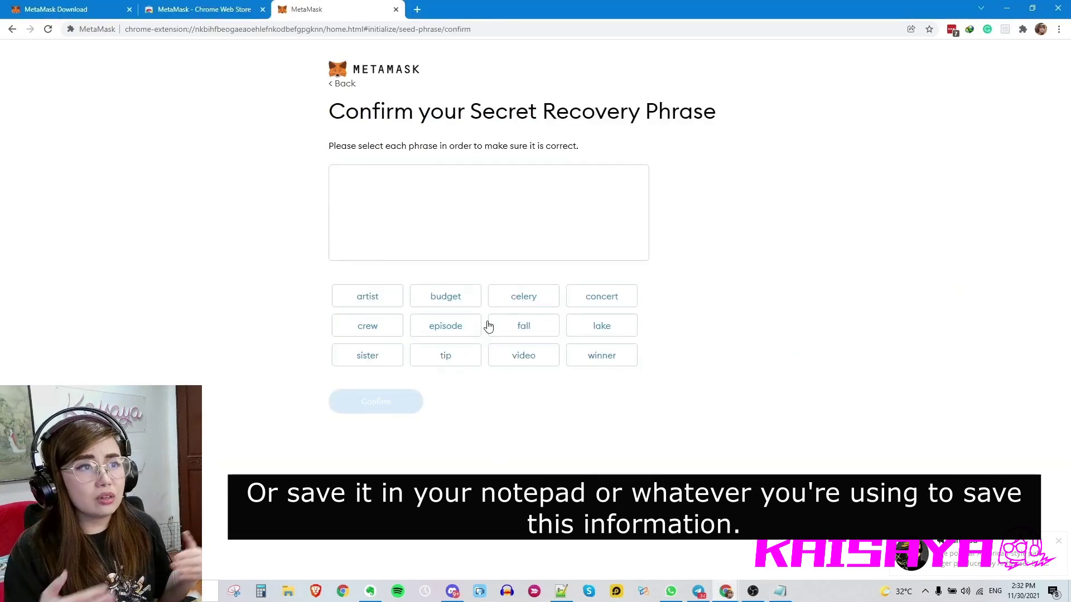
- Arrange Notepad beside the MetaMask window so the saved phrase stays visible
left_click(779, 591)
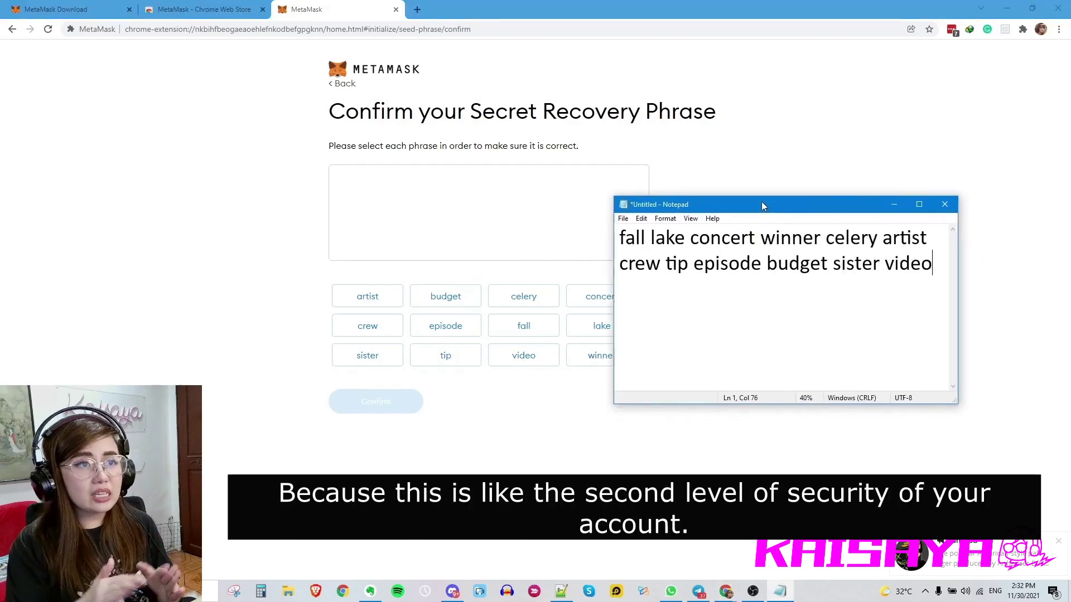
left_click_drag(762, 202, 829, 216)
left_click(1032, 9)
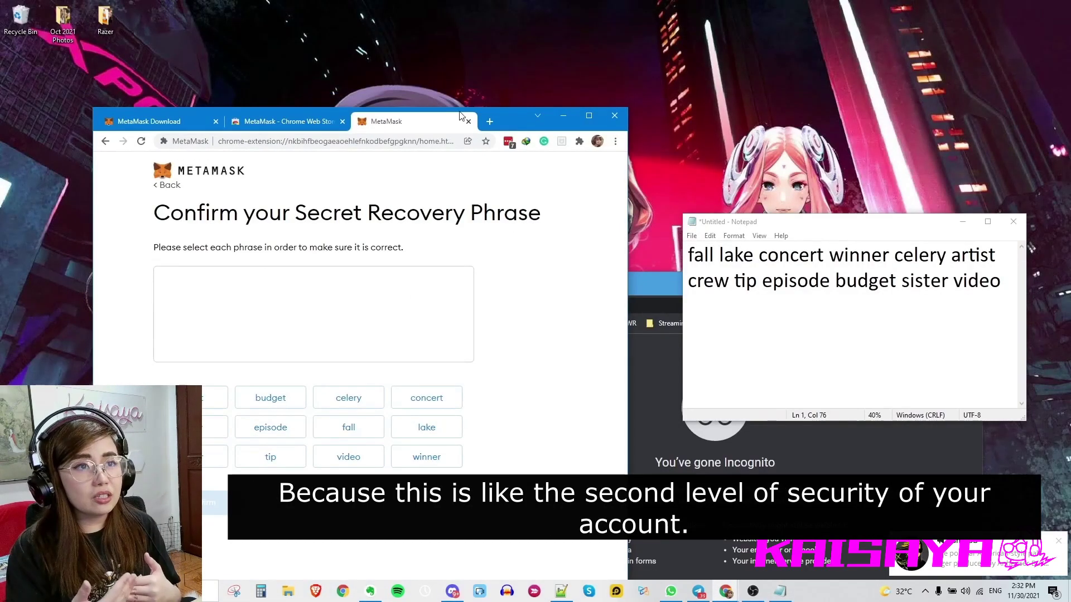
left_click_drag(664, 287, 634, 433)
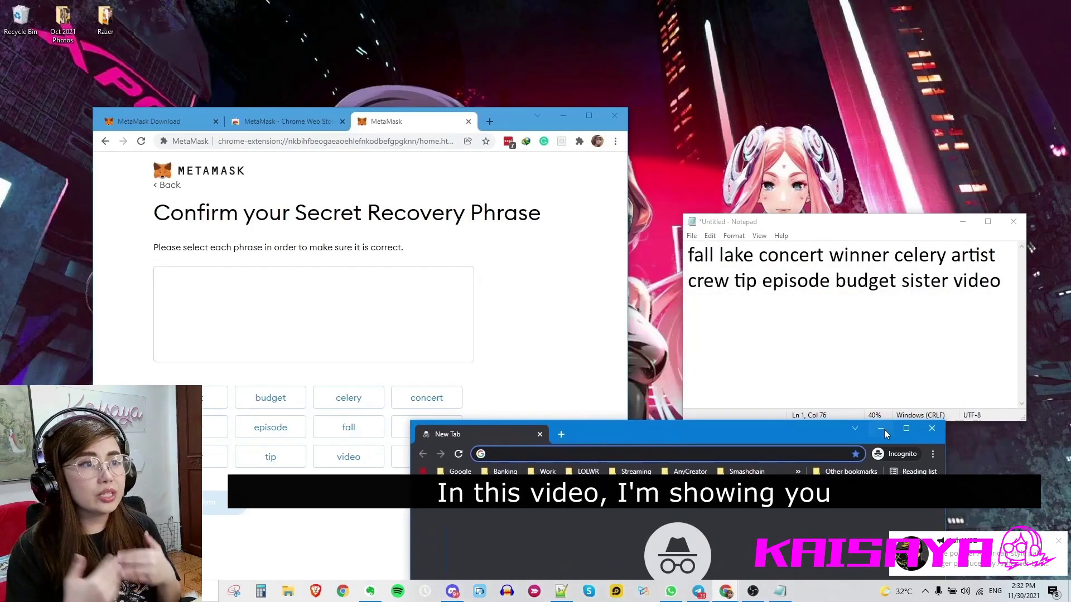
left_click(884, 430)
left_click_drag(508, 119, 525, 49)
- Select fall, lake, concert, winner, celery, artist, crew, tip, episode, budget, sister, video in order and confirm
left_click(374, 362)
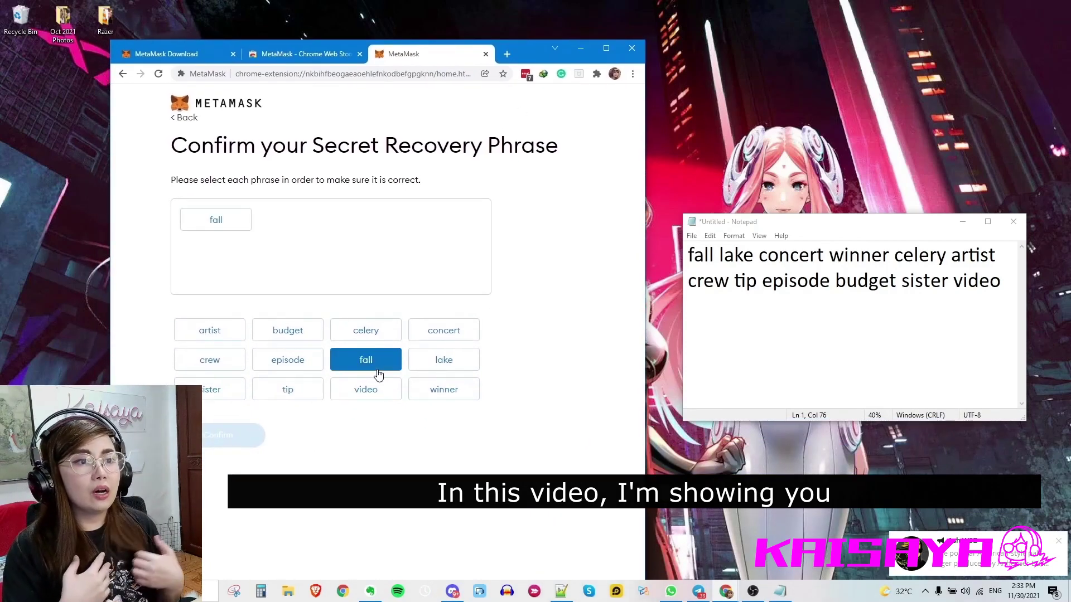
left_click(425, 364)
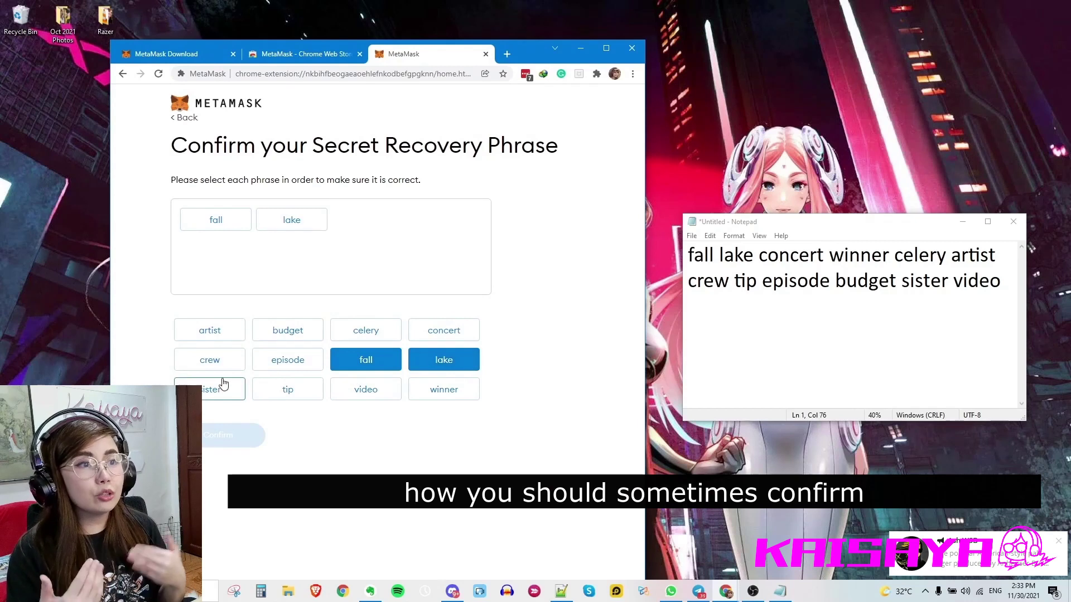
left_click(432, 335)
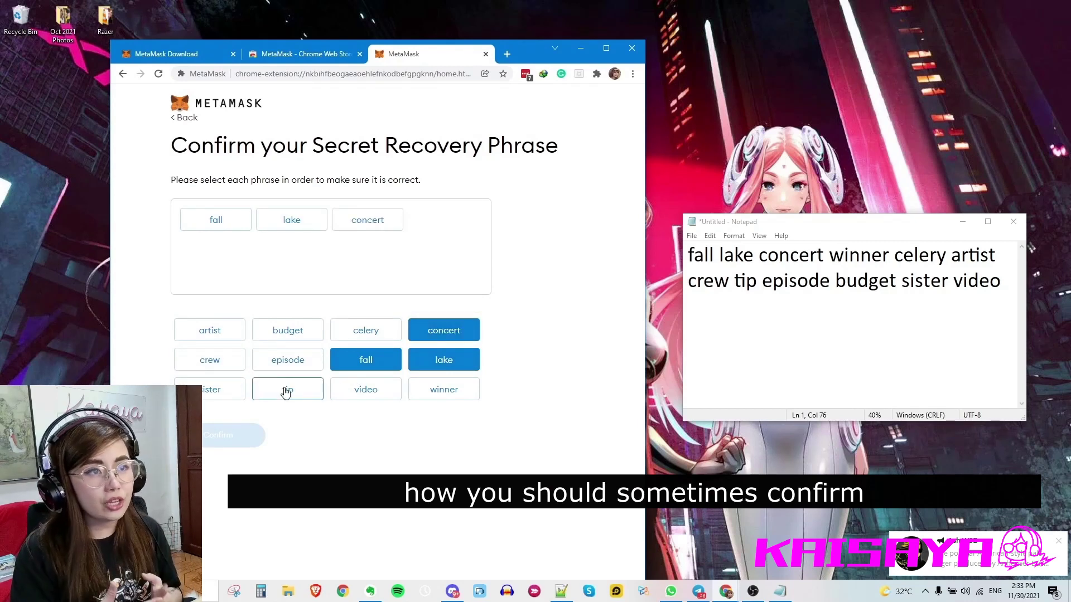
left_click(424, 393)
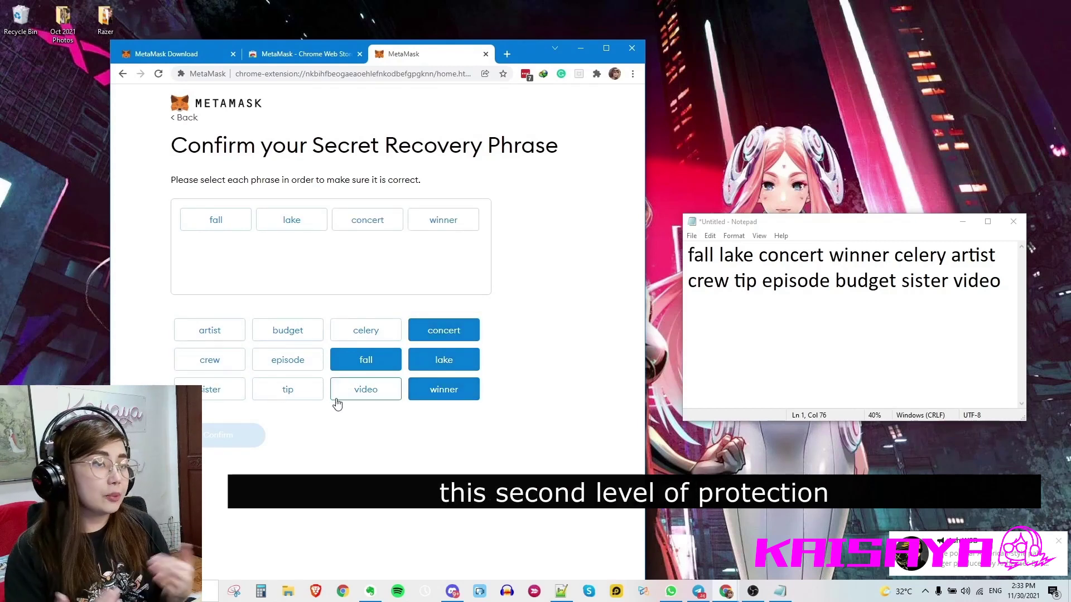
left_click(339, 339)
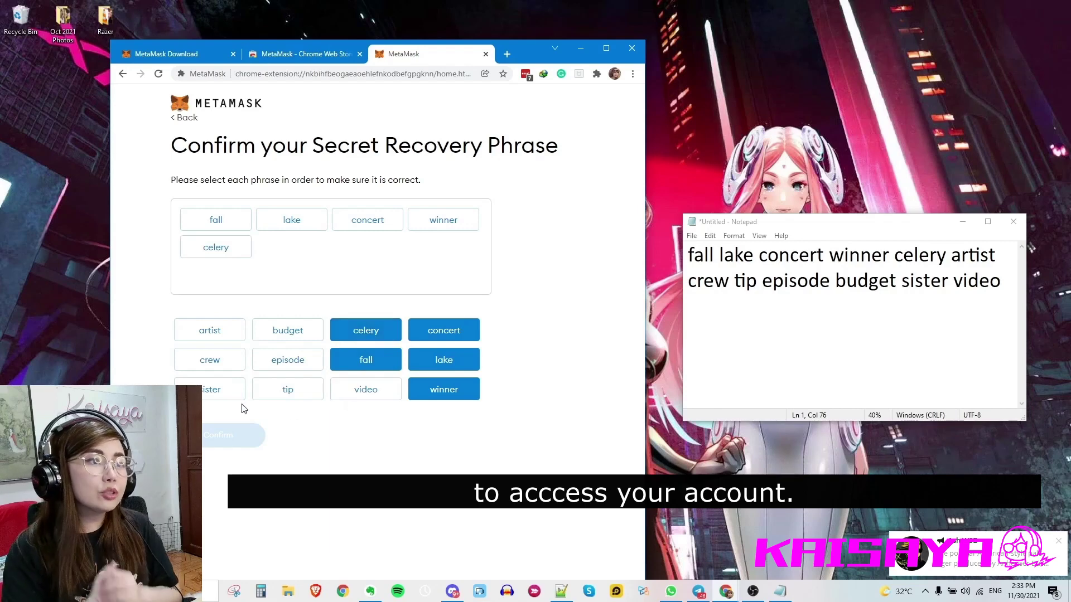
left_click(211, 335)
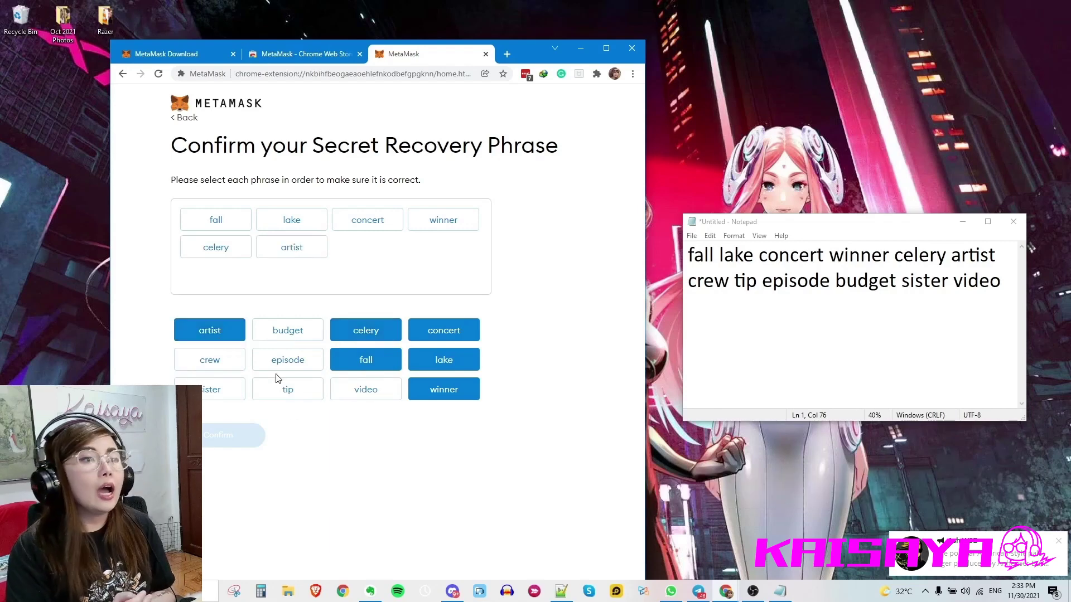
left_click(219, 364)
left_click(305, 394)
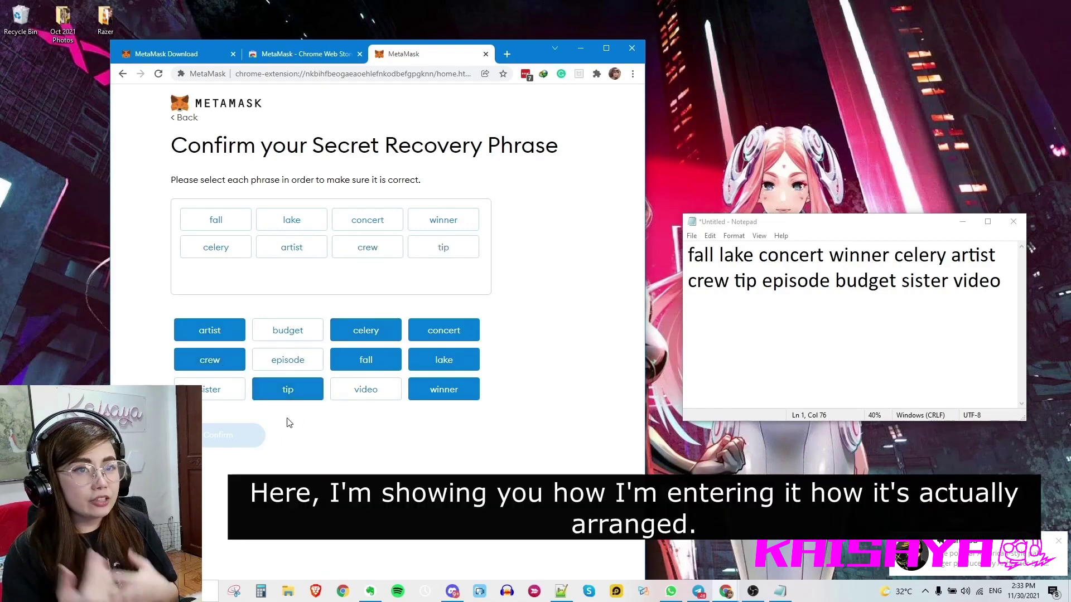
left_click(285, 361)
left_click(302, 339)
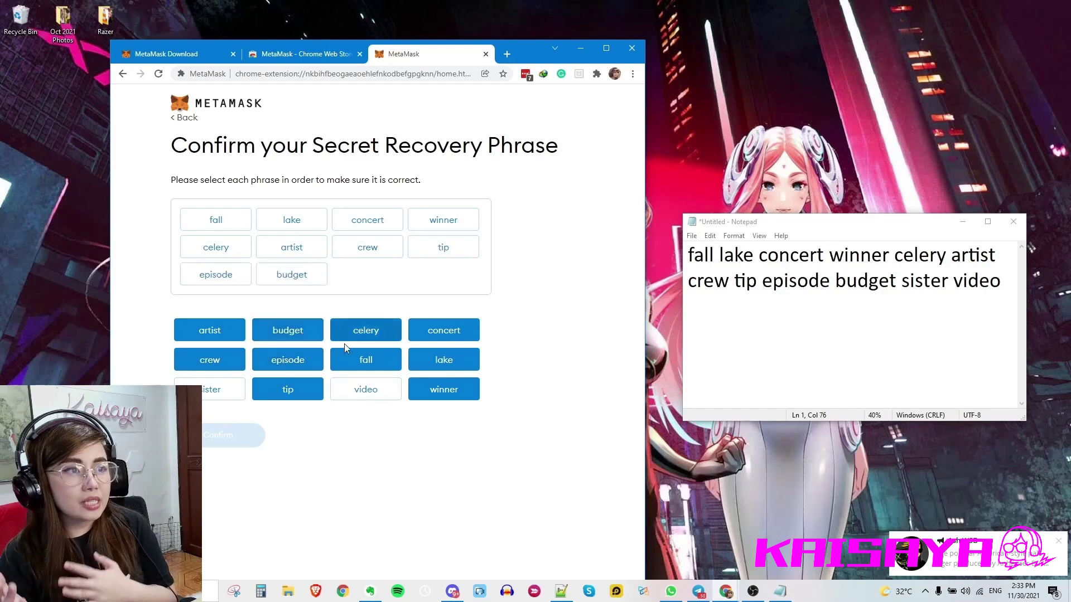
left_click(218, 391)
left_click(375, 394)
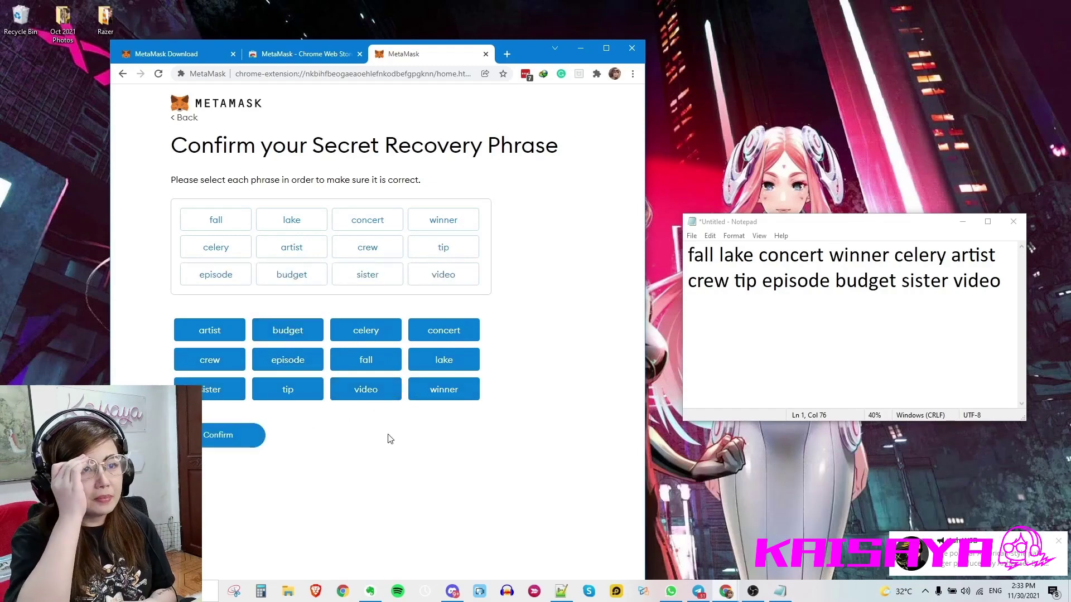
left_click(235, 435)
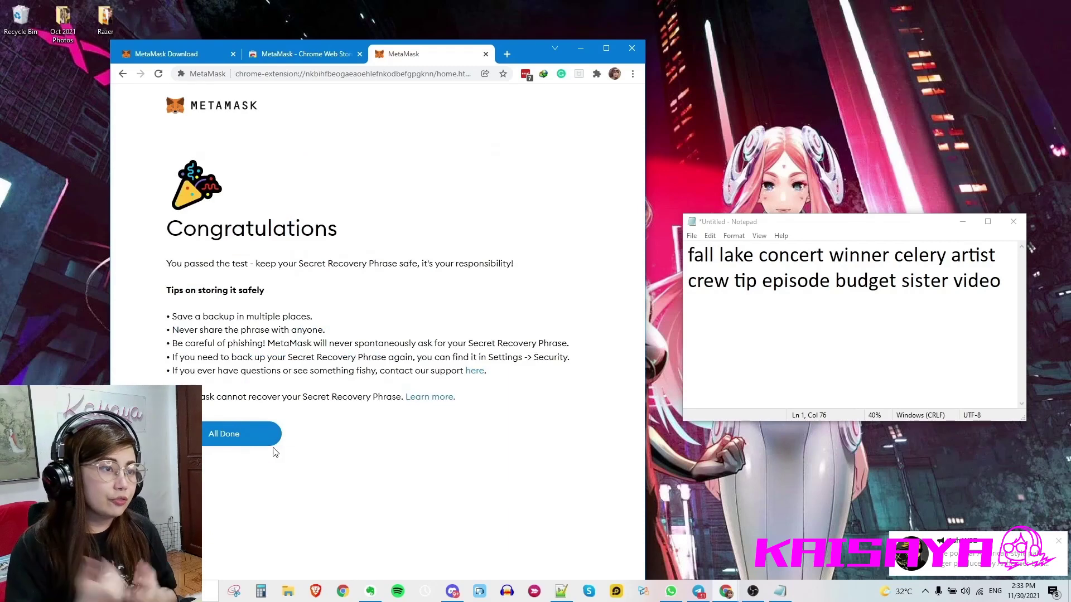
- Finish with All Done, maximize Chrome on the Account 1 home, and bring up its three-dot menu
left_click(227, 441)
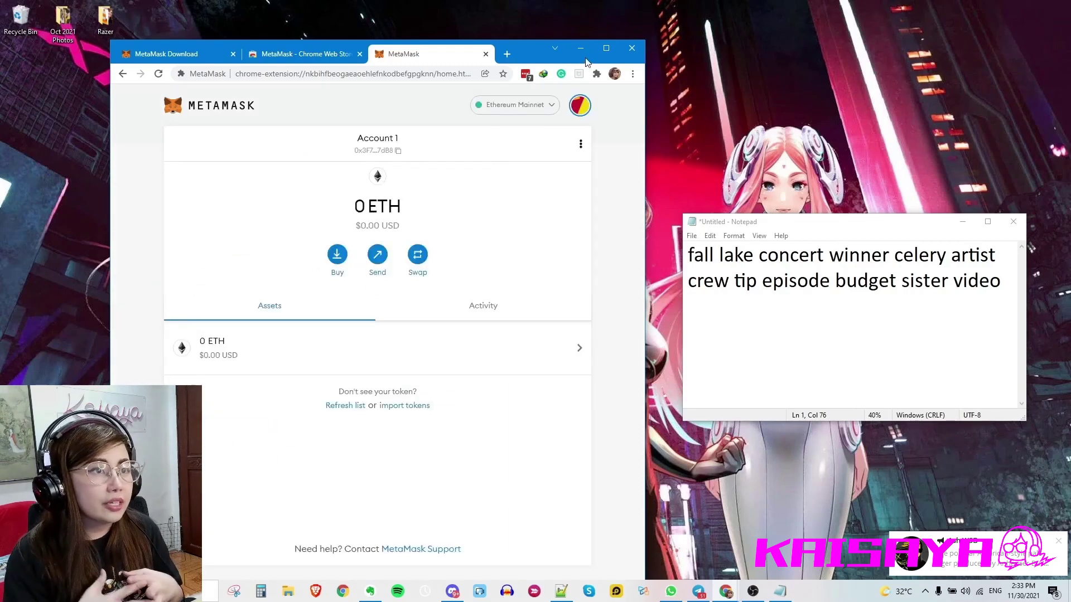
left_click(607, 49)
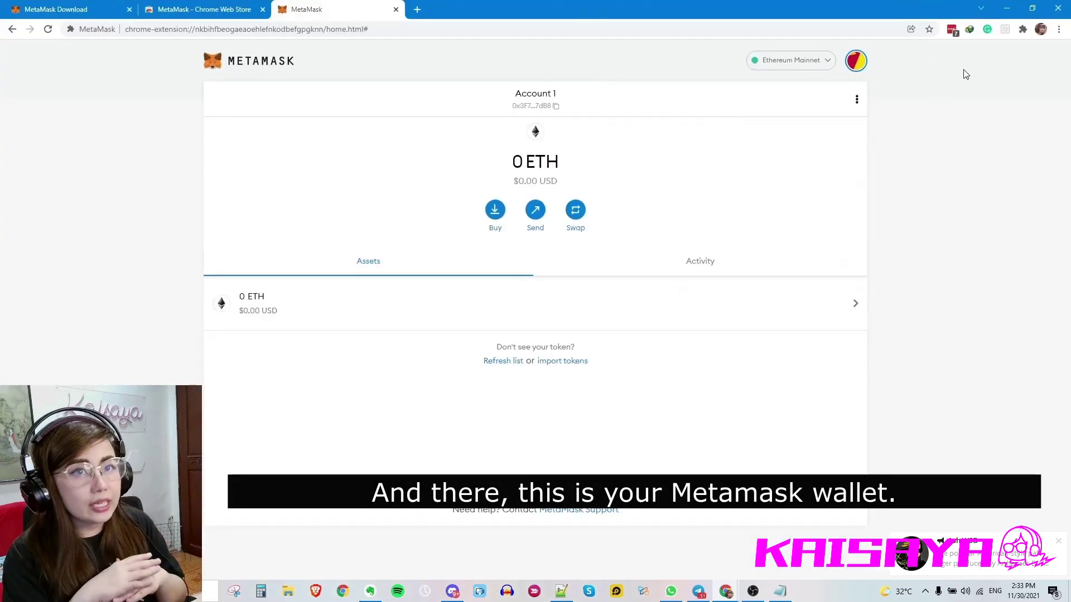
left_click(1059, 29)
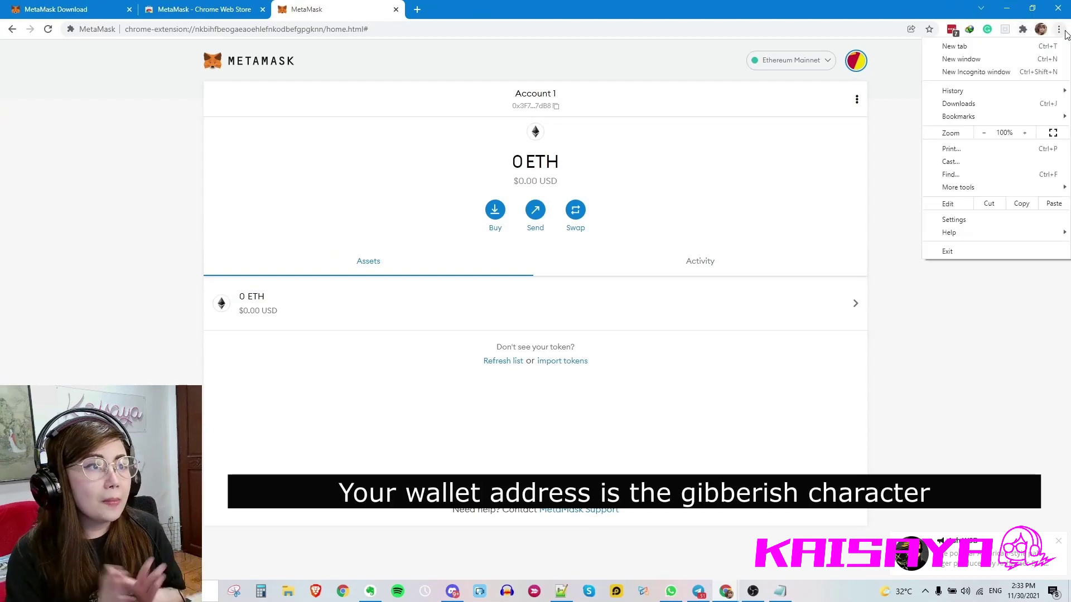
left_click(896, 75)
left_click(1060, 29)
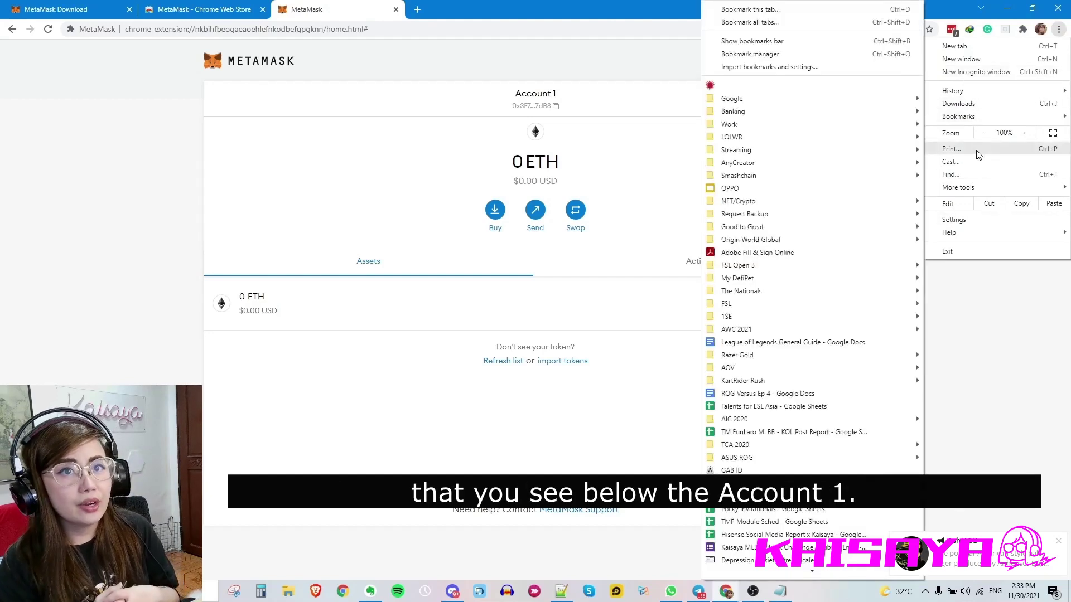
- Confirm MetaMask is enabled under More tools > Extensions, then go back to the MetaMask tab
mouse_move(973, 191)
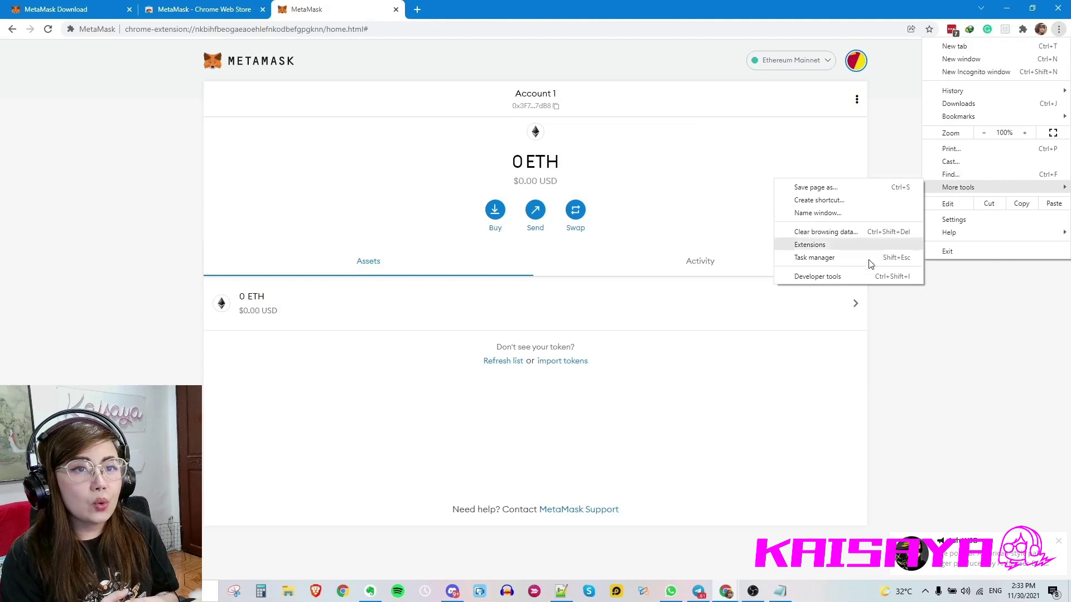
left_click(859, 248)
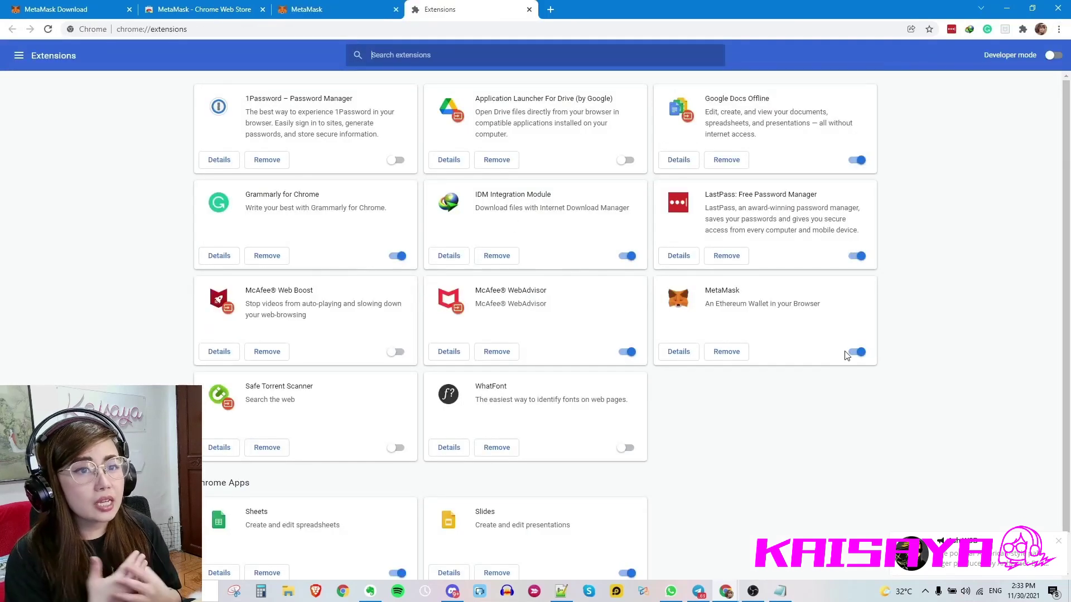
left_click(353, 10)
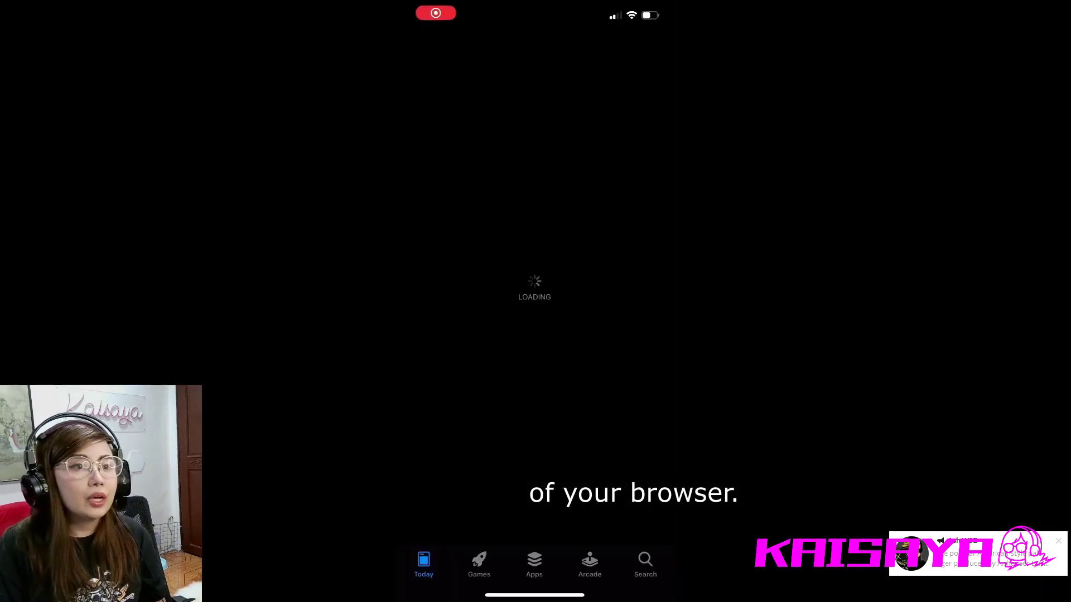
- Search the App Store for metamask, install MetaMask - Blockchain Wallet, and open it to begin setup
left_click(502, 107)
type("me")
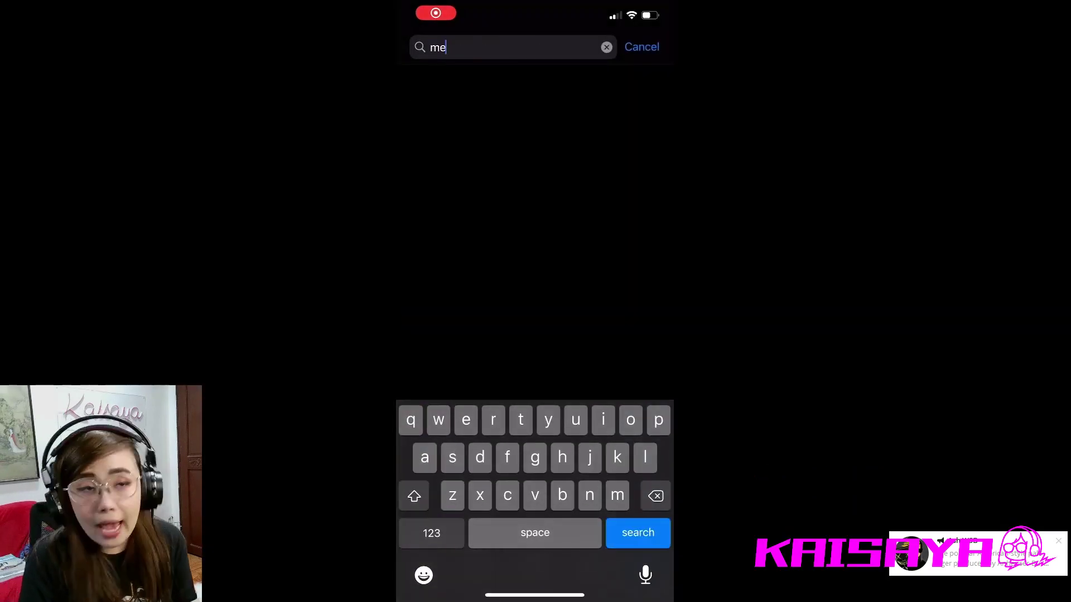
type("tamask")
key("Return")
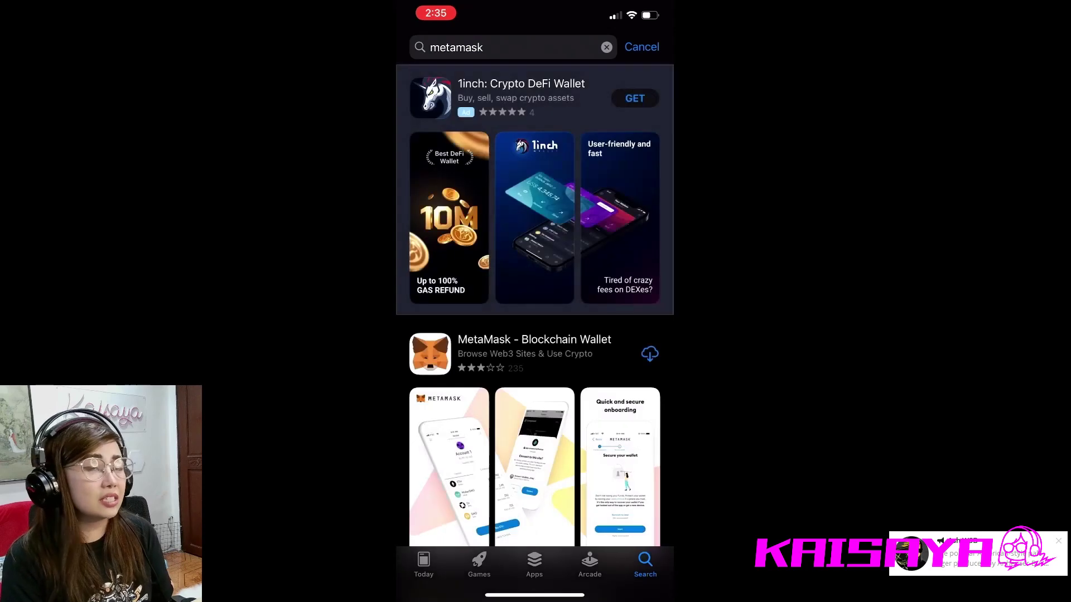
left_click(649, 354)
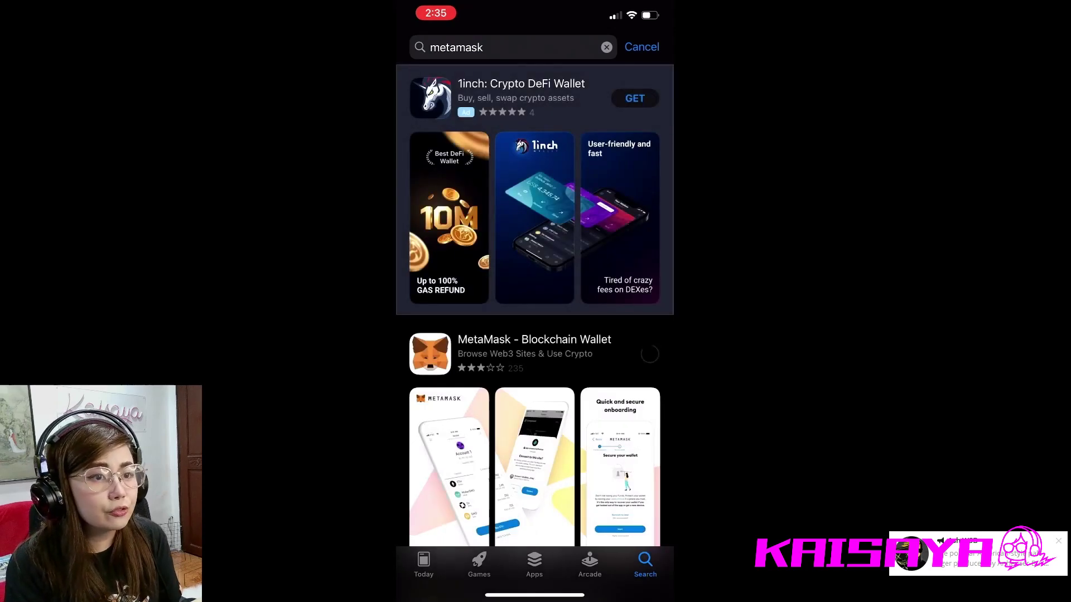
scroll(534, 312, "down", 3)
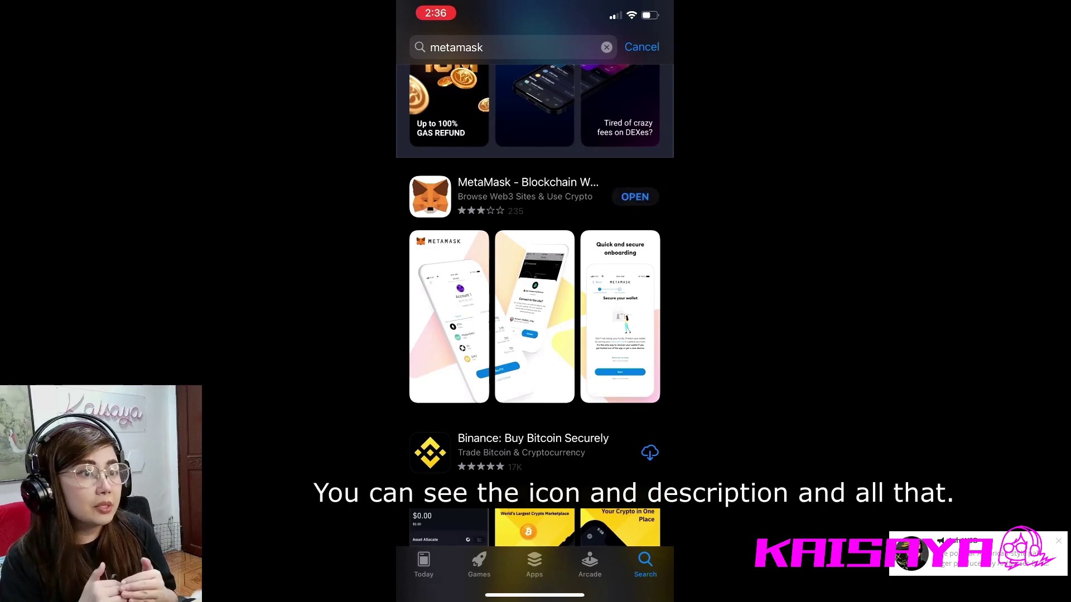
left_click(635, 196)
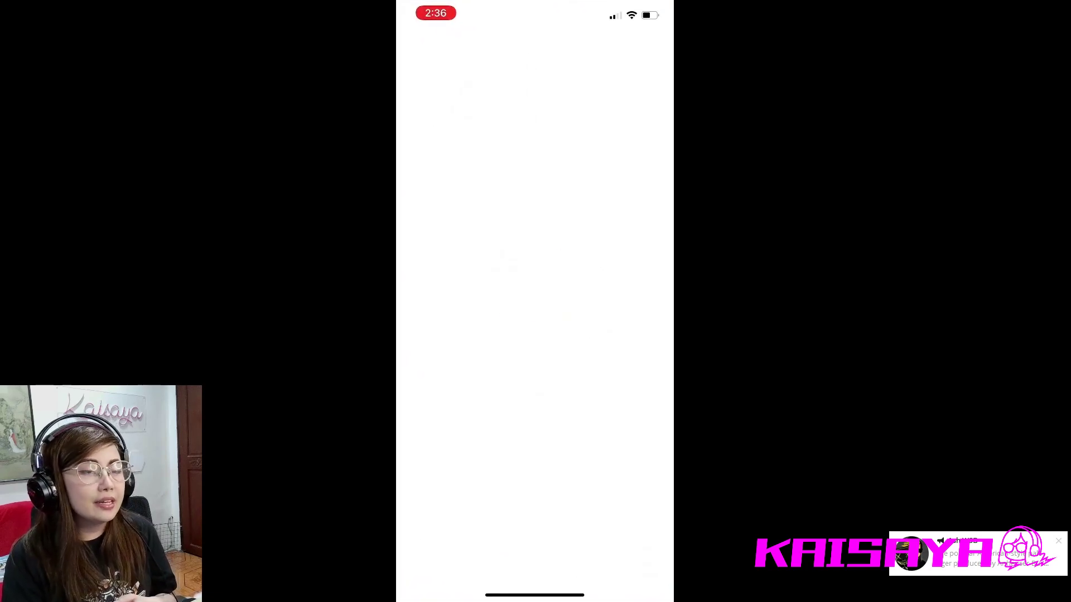
left_click(534, 559)
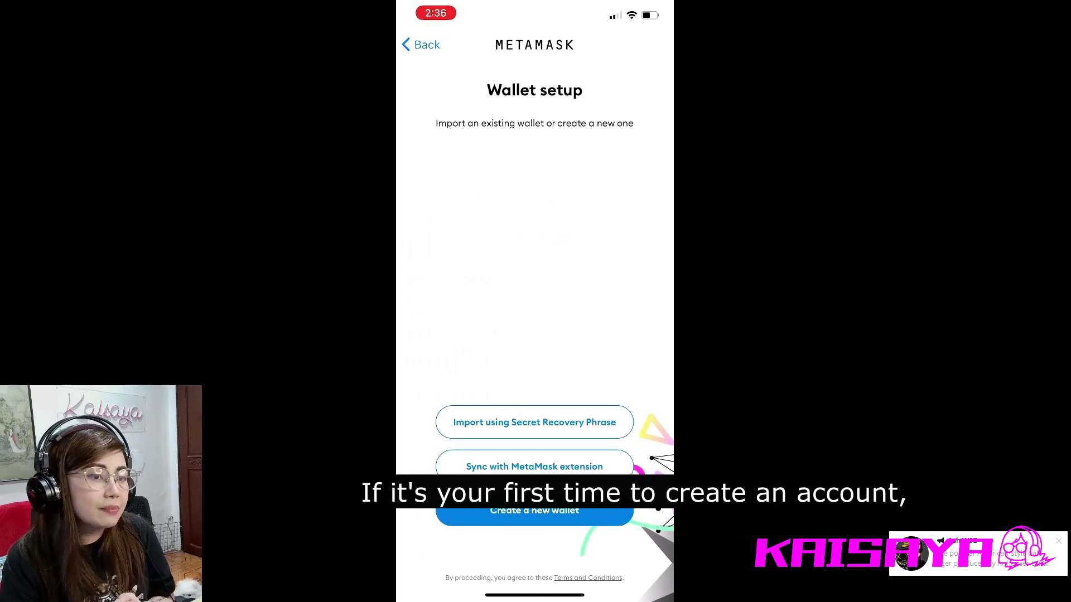
- Choose to create a new wallet, enter and confirm the password, and tick 'I understand'
left_click(534, 510)
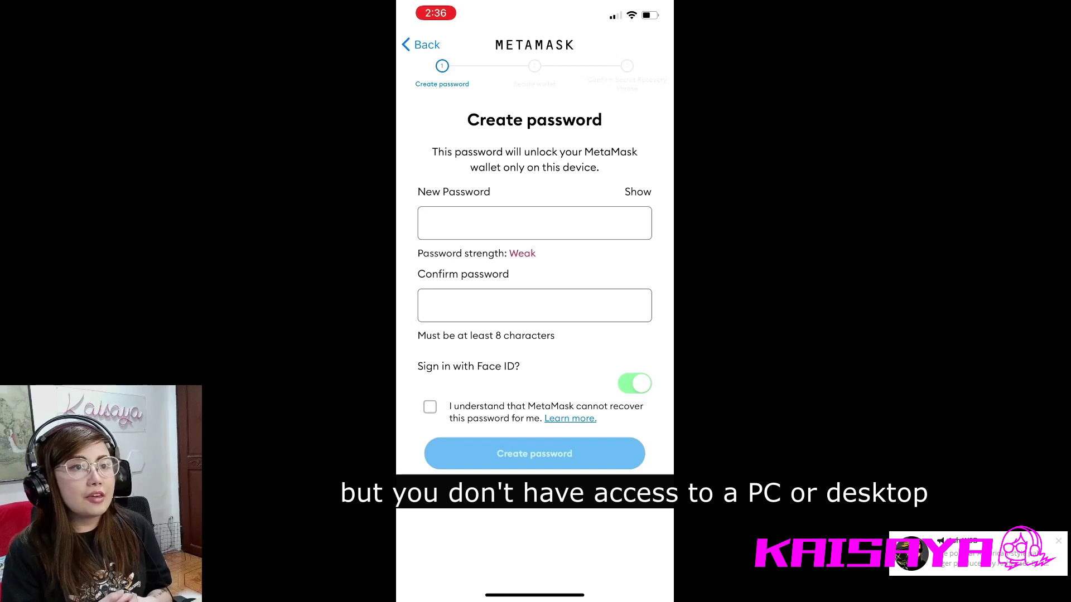
left_click(461, 223)
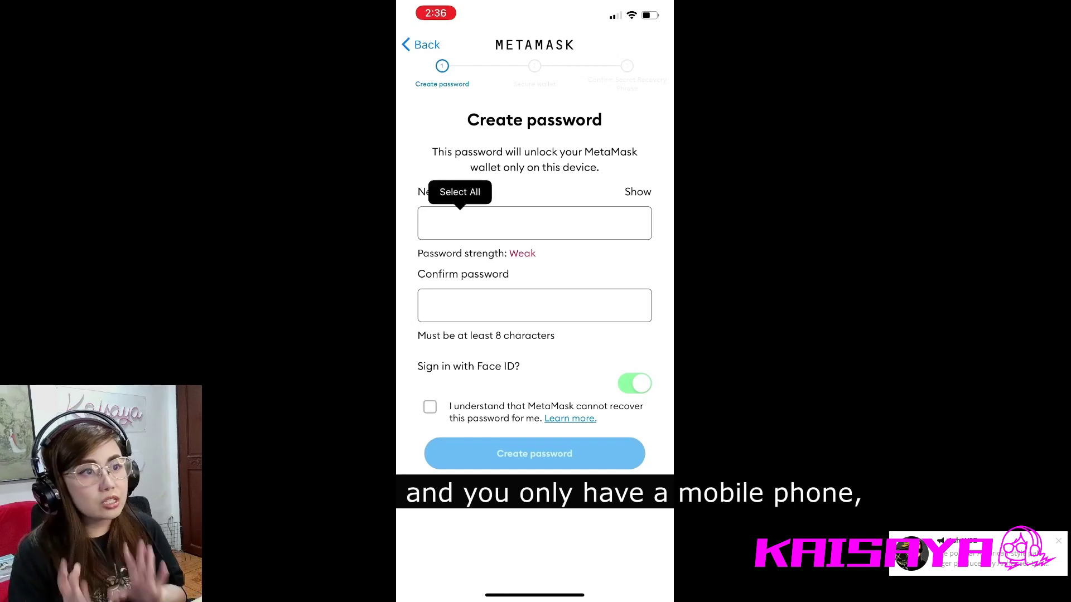
key("BackSpace")
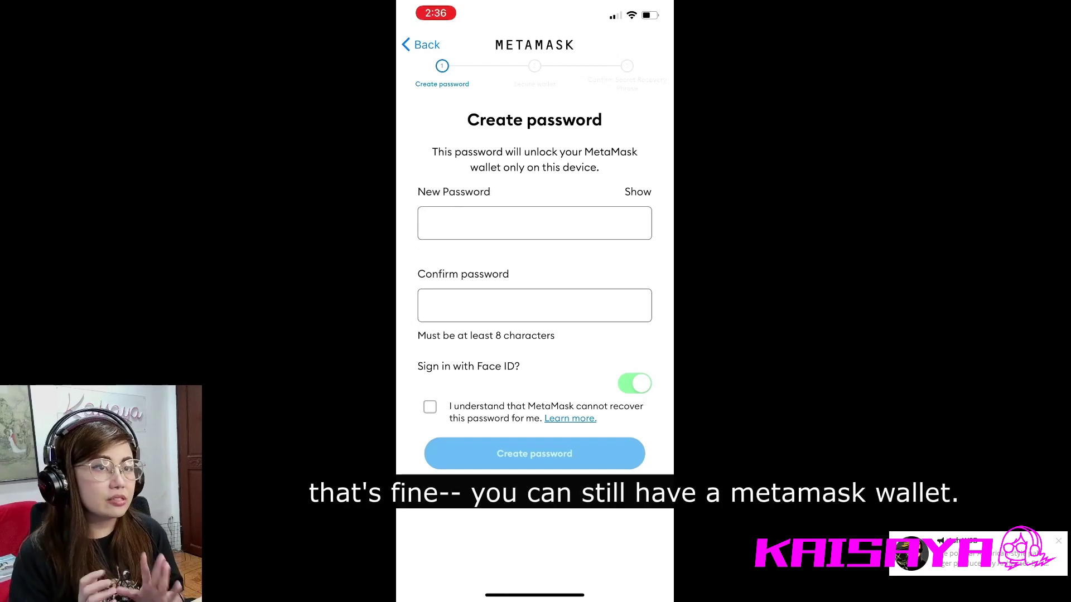
type("a")
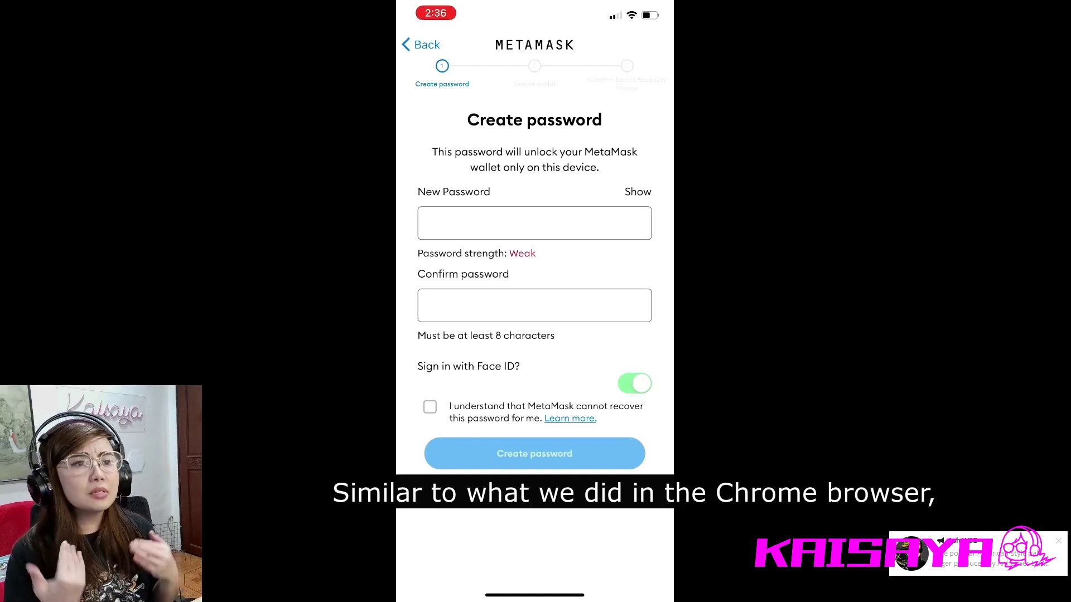
left_click(534, 305)
type("a")
scroll(535, 251, "down", 2)
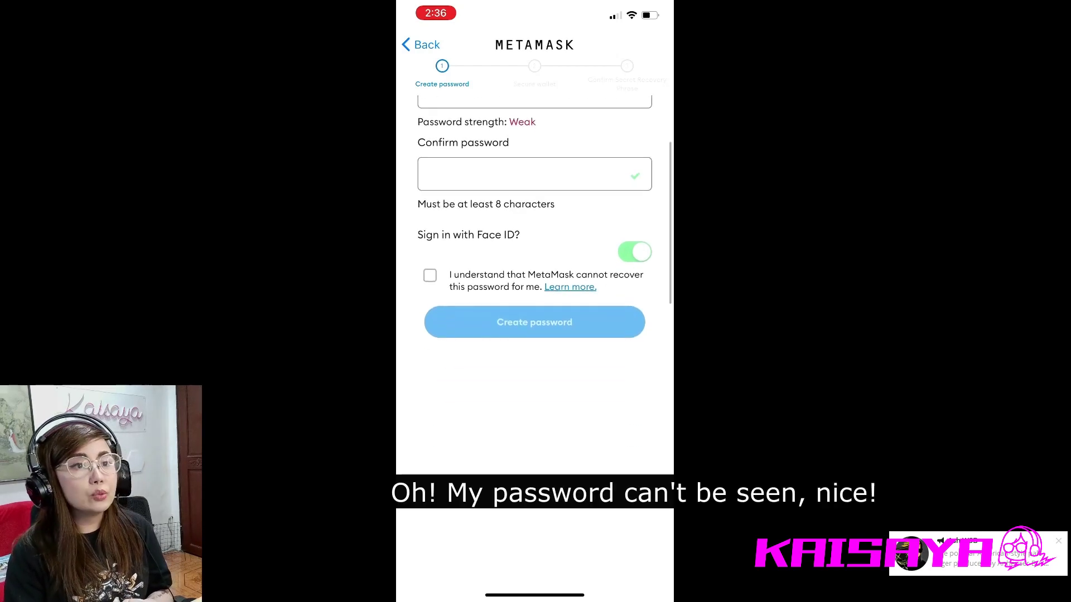
left_click(429, 407)
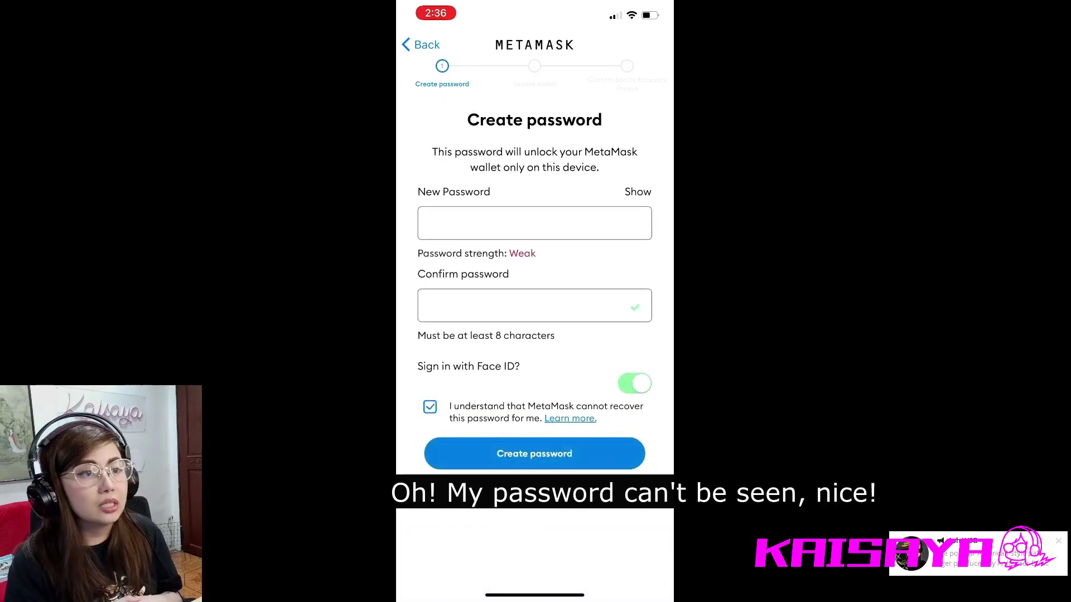
- Cancel the failed Face ID check, switch Face ID sign-in off, and create the password
left_click(534, 453)
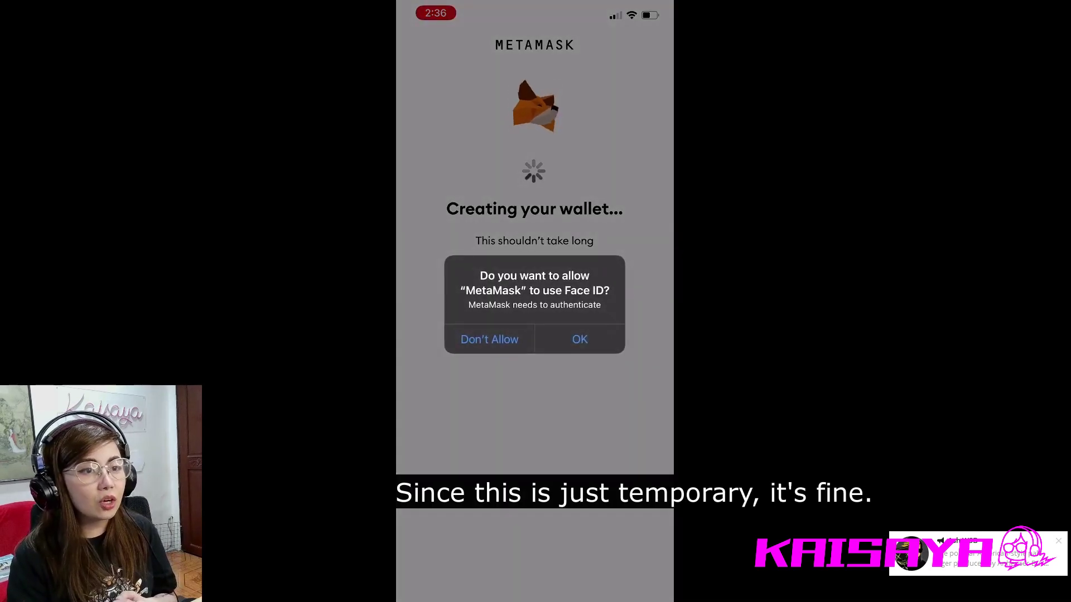
left_click(580, 339)
left_click(534, 347)
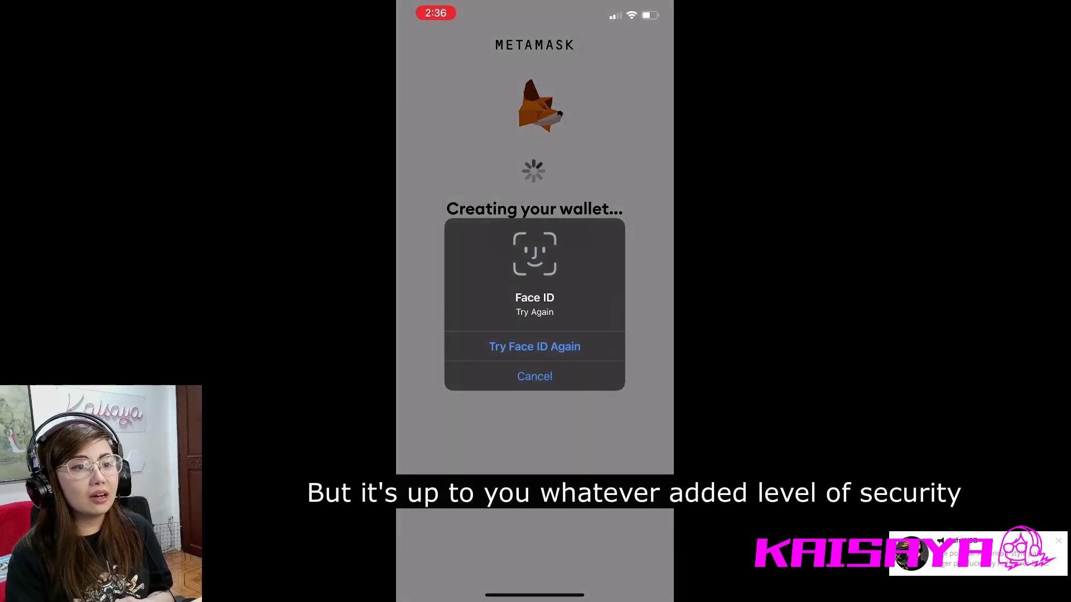
left_click(534, 354)
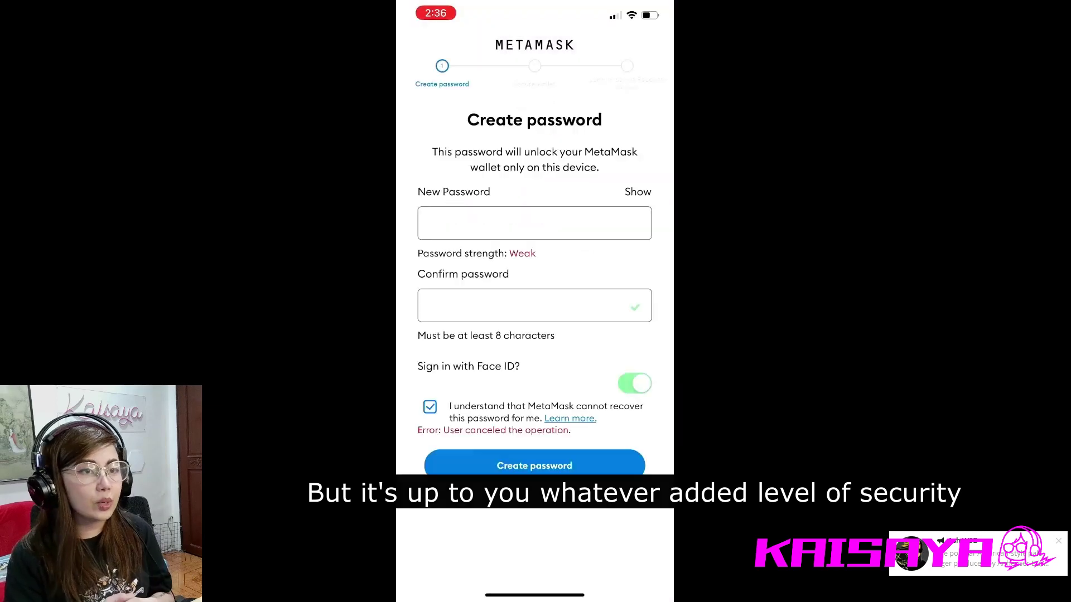
left_click(634, 383)
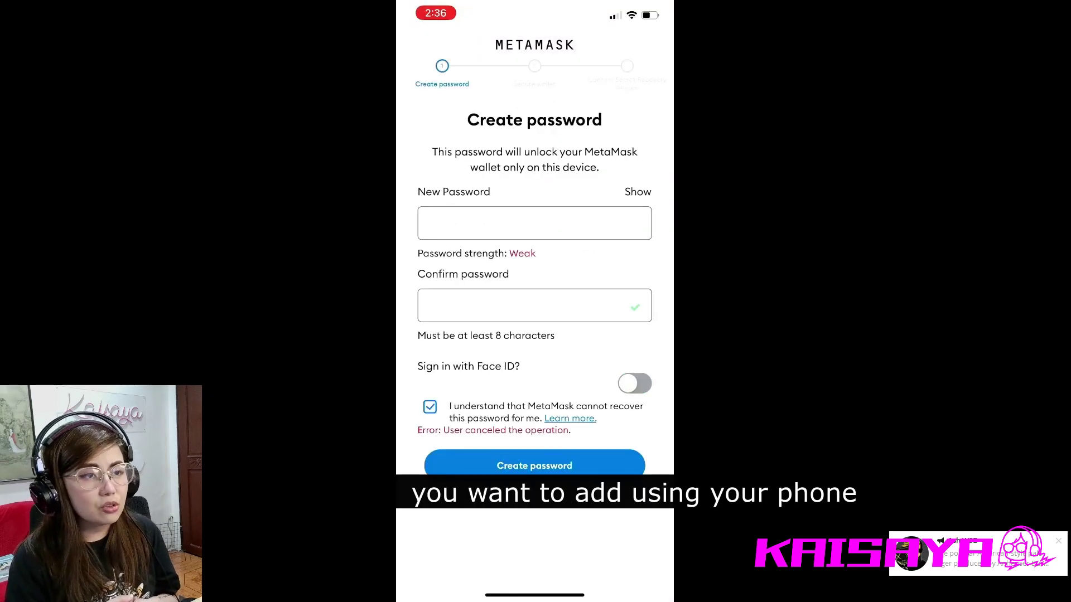
left_click(535, 466)
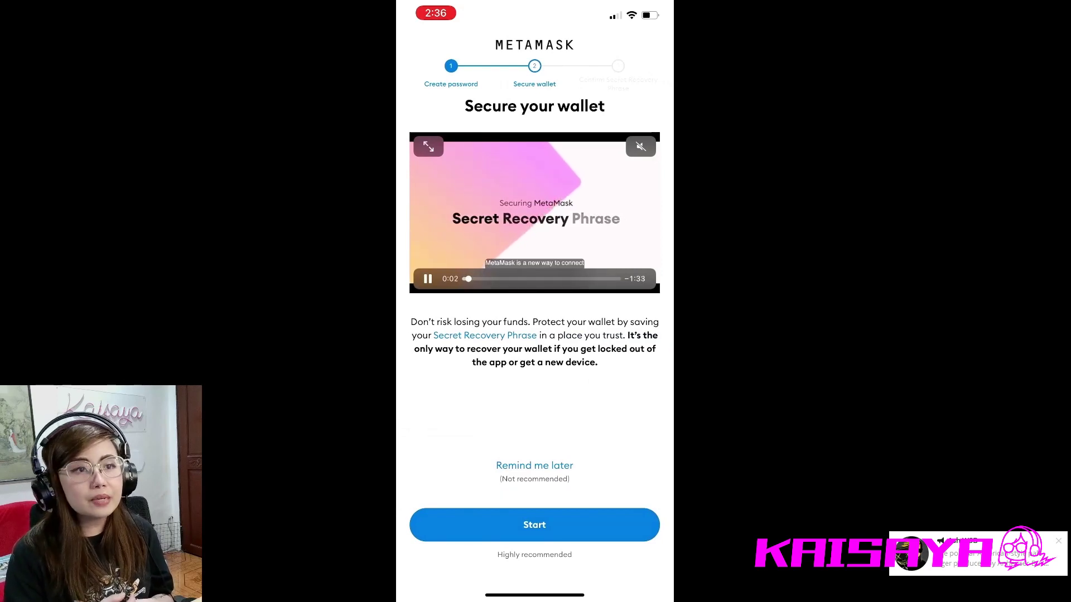
- Start the manual backup to reveal the 12-word Secret Recovery Phrase, then continue to confirmation
left_click(535, 525)
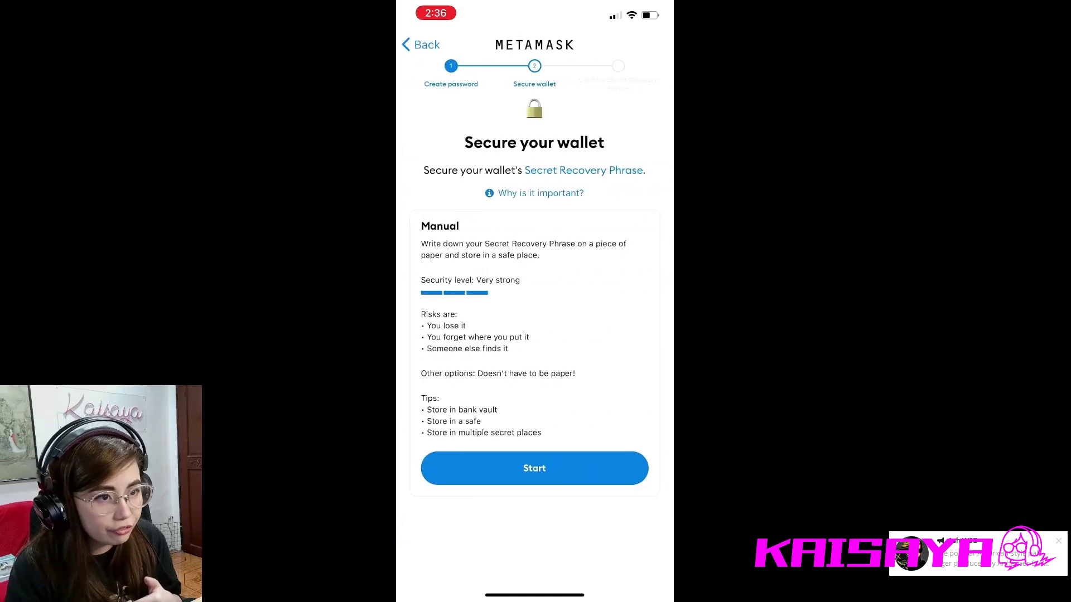
left_click(534, 468)
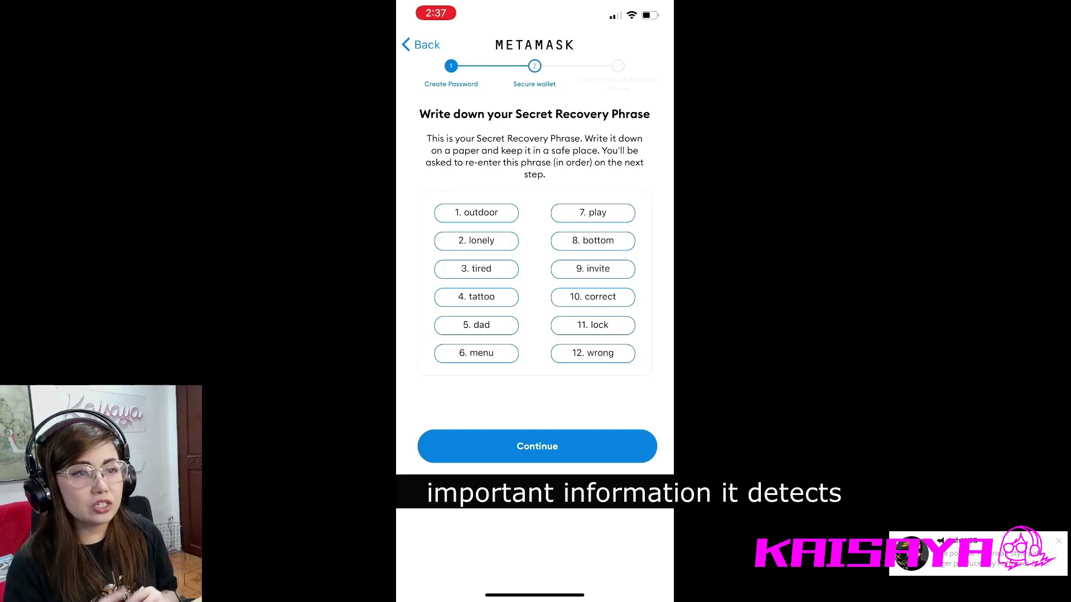
left_click(537, 446)
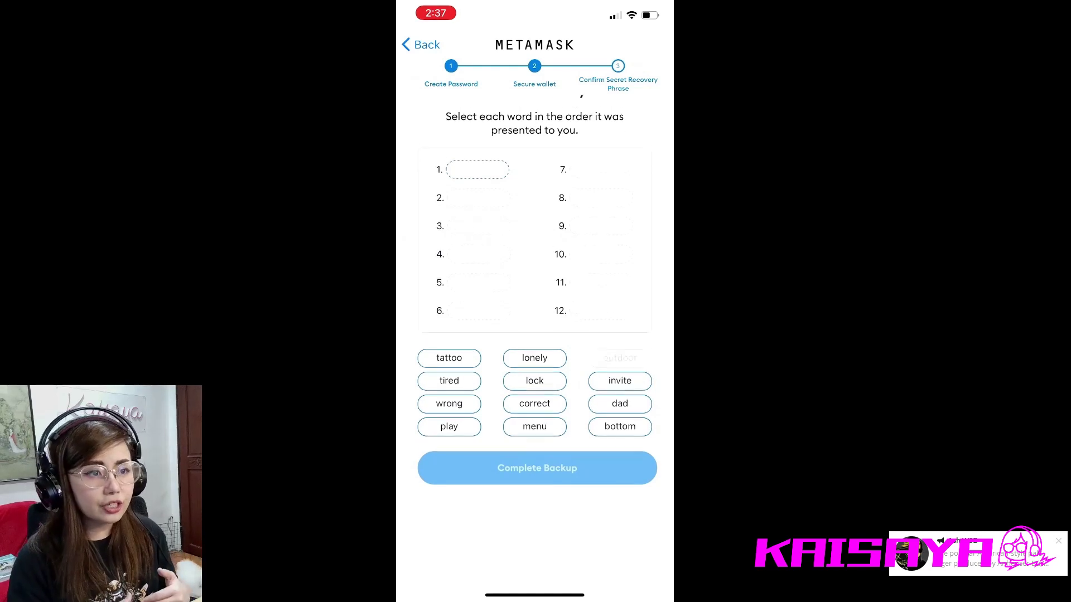
- Place all twelve Secret Recovery Phrase words into slots 1–12 in their original order
left_click(620, 370)
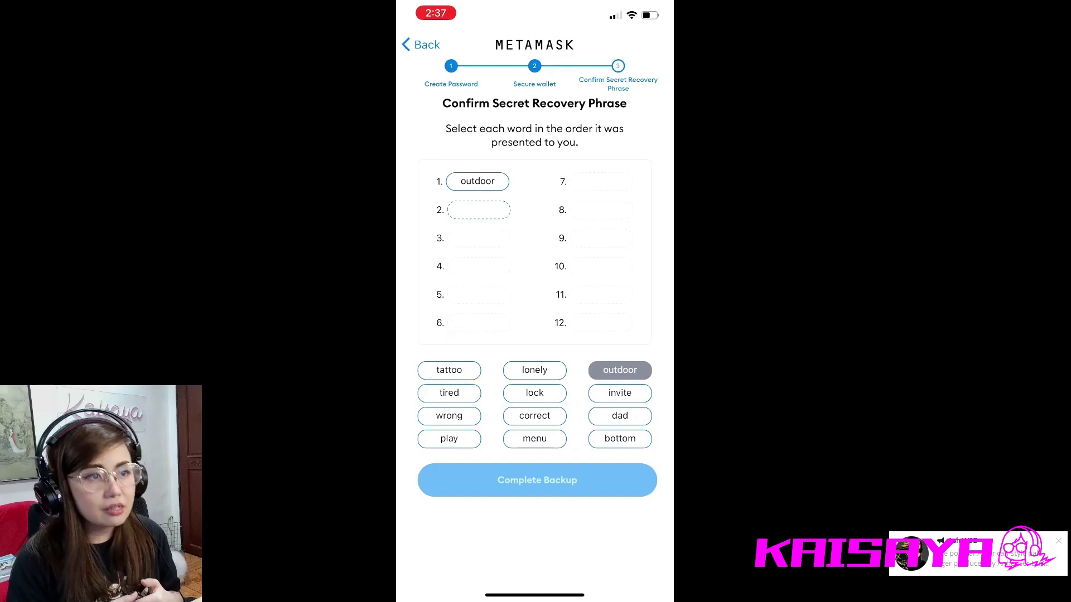
left_click(534, 369)
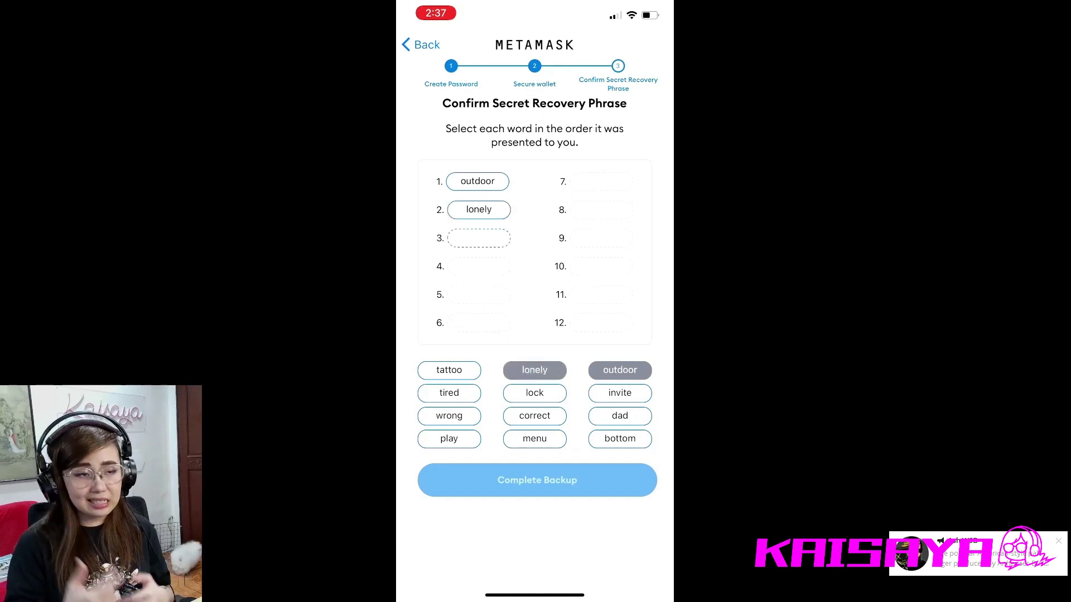
left_click(449, 393)
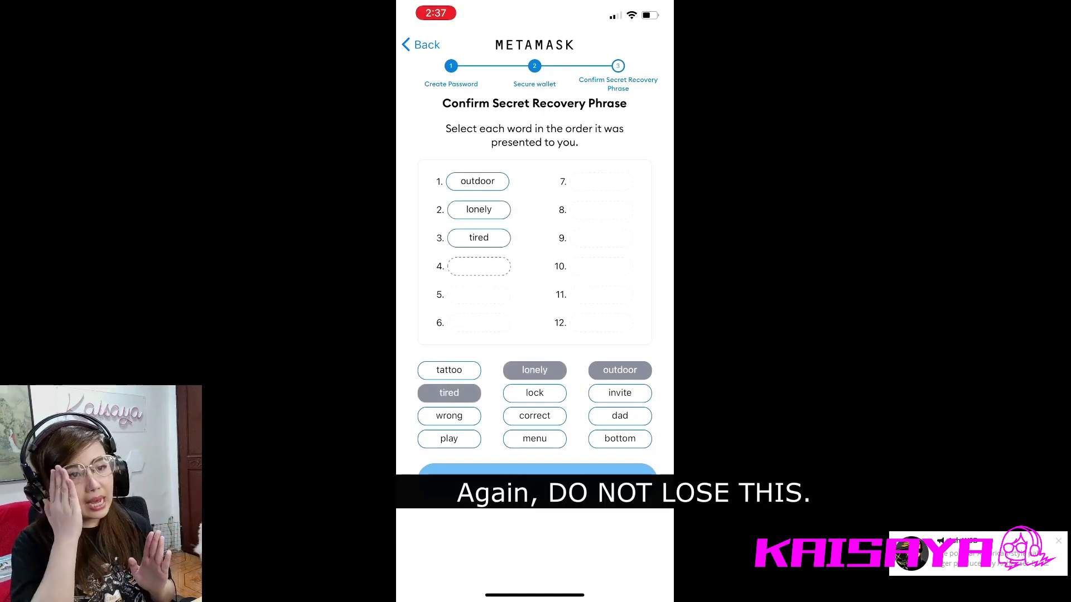
left_click(449, 370)
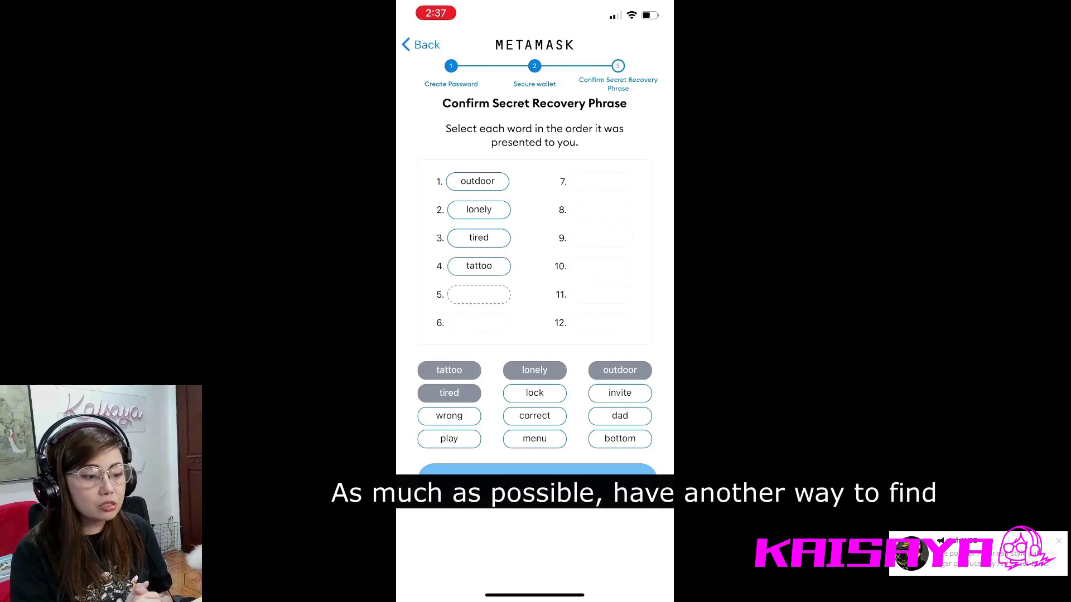
left_click(620, 415)
left_click(534, 439)
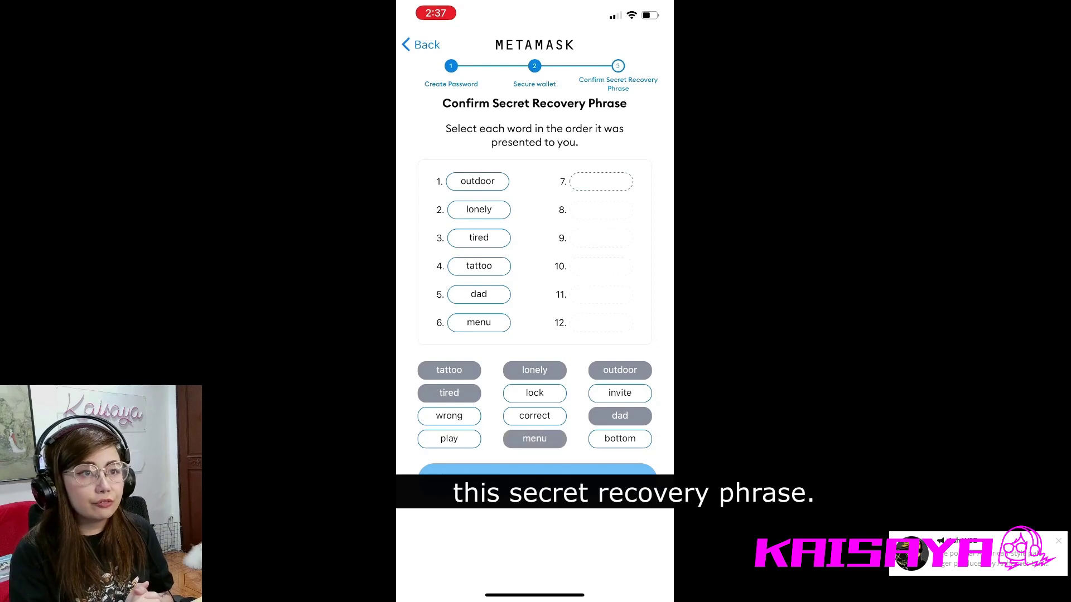
left_click(449, 439)
left_click(620, 438)
left_click(620, 393)
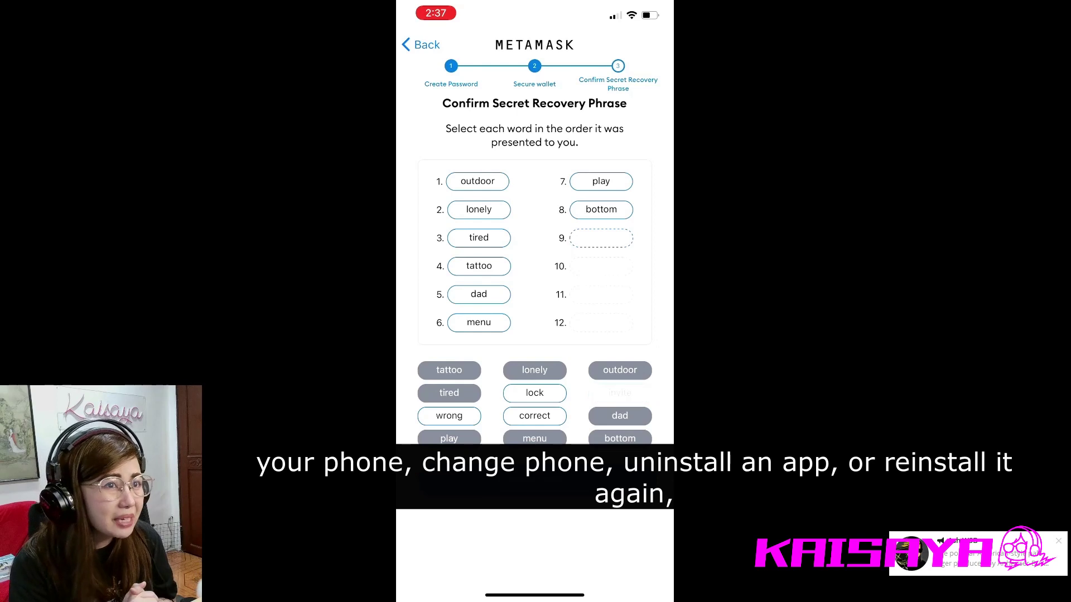
left_click(534, 415)
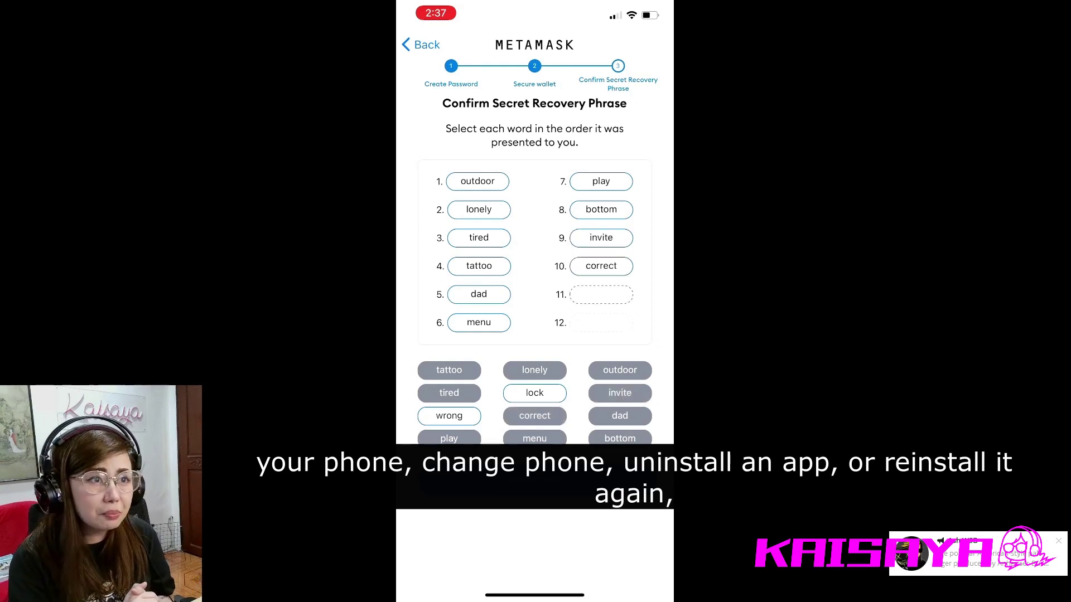
left_click(534, 392)
left_click(449, 415)
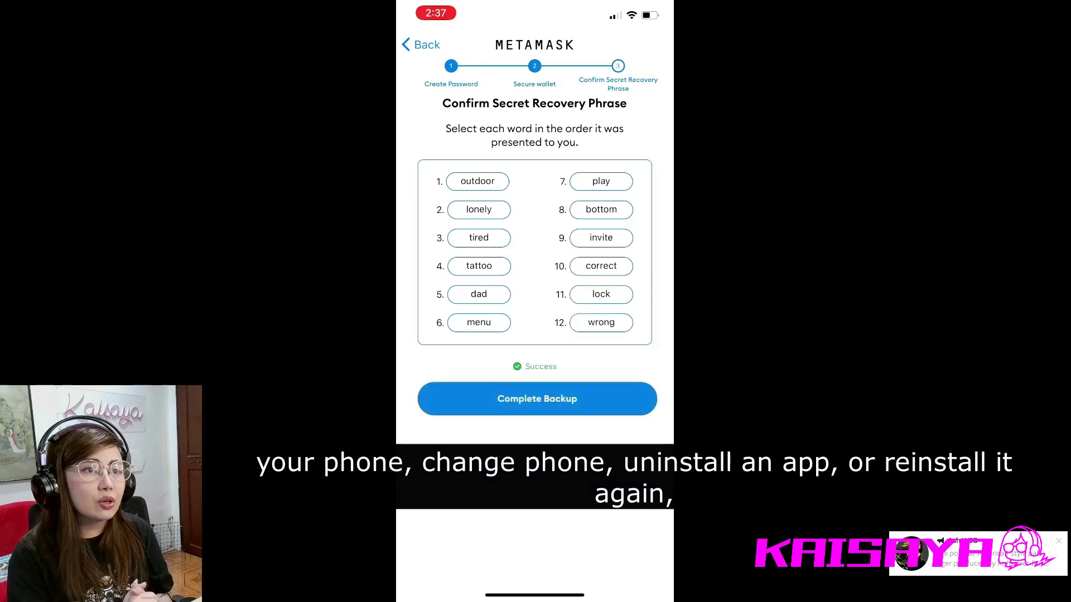
- Complete the backup and finish setup, opening the wallet showing Account 1 with 0 ETH
left_click(535, 396)
left_click(537, 427)
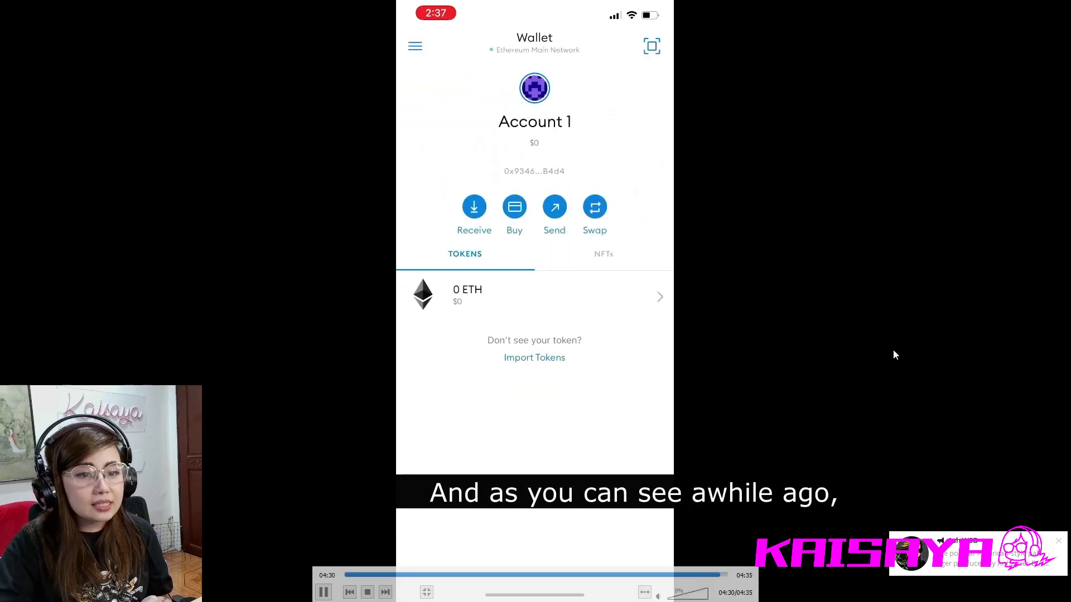
left_click(413, 574)
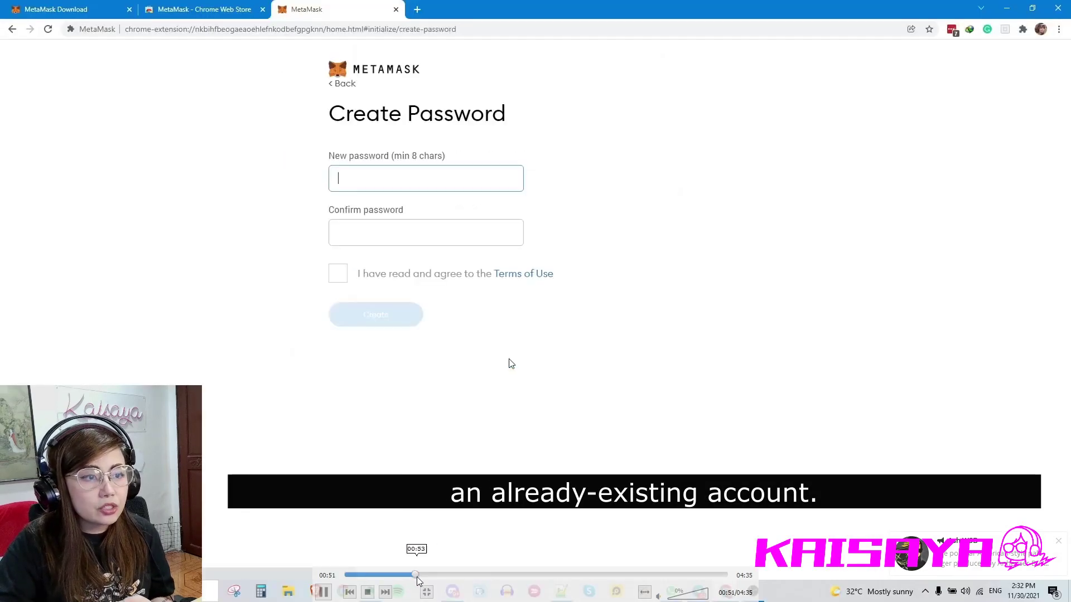
left_click(397, 576)
key("space")
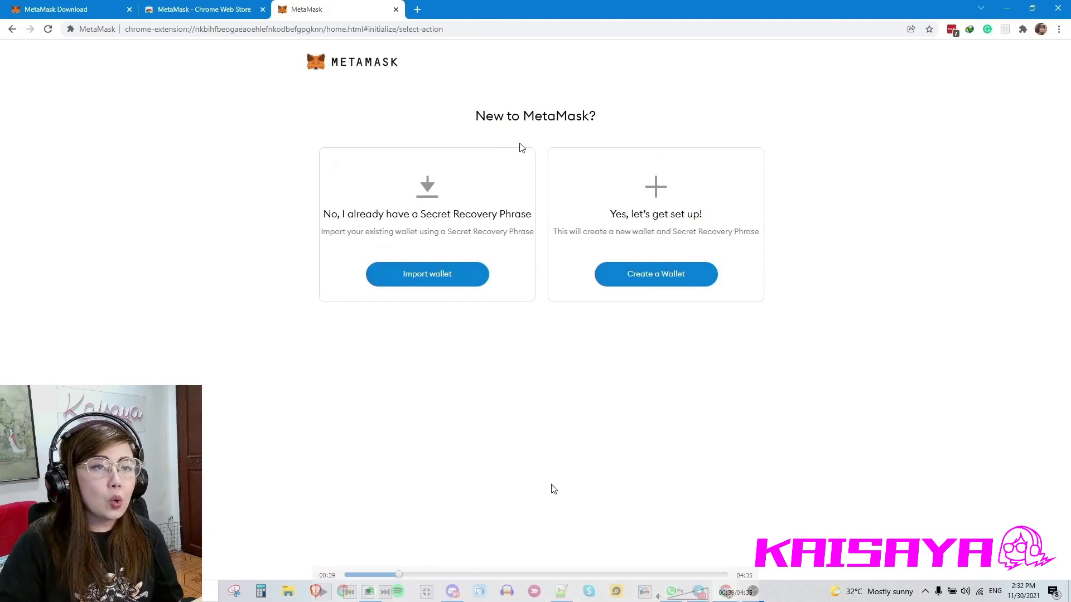